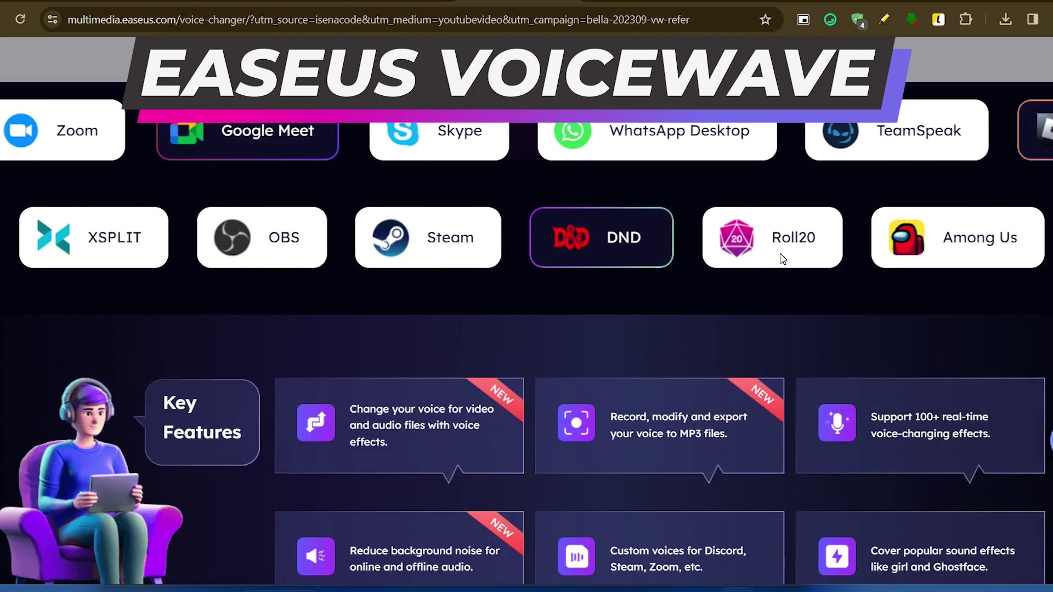
Step: Look through the EaseUS VoiceWave web page, including its key features and the sample voice gallery
scroll(759, 274, "down", 5)
scroll(699, 359, "down", 10)
scroll(691, 384, "down", 15)
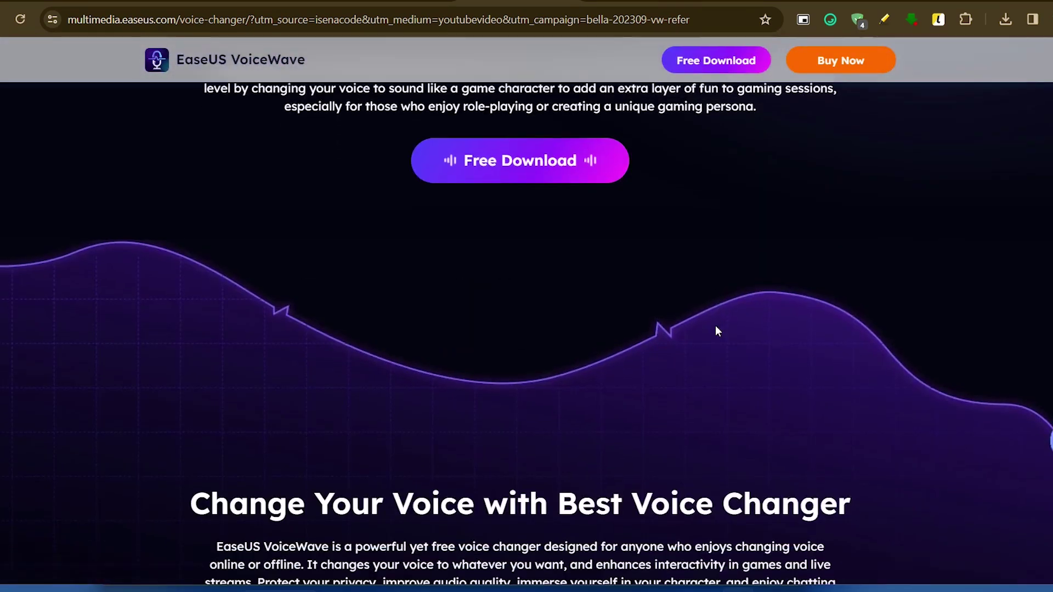
scroll(675, 368, "down", 3)
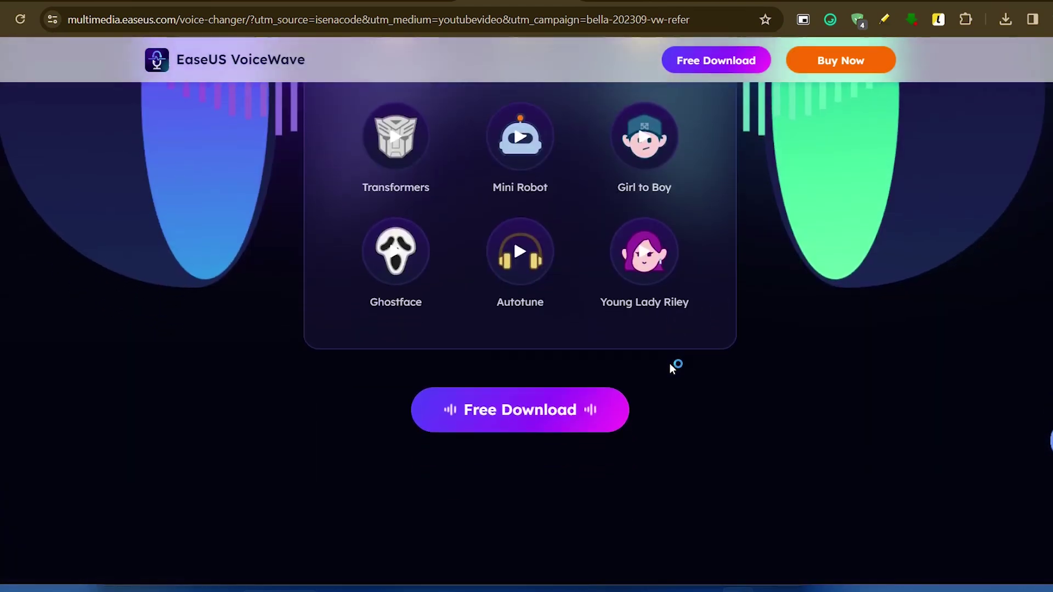
scroll(677, 357, "up", 5)
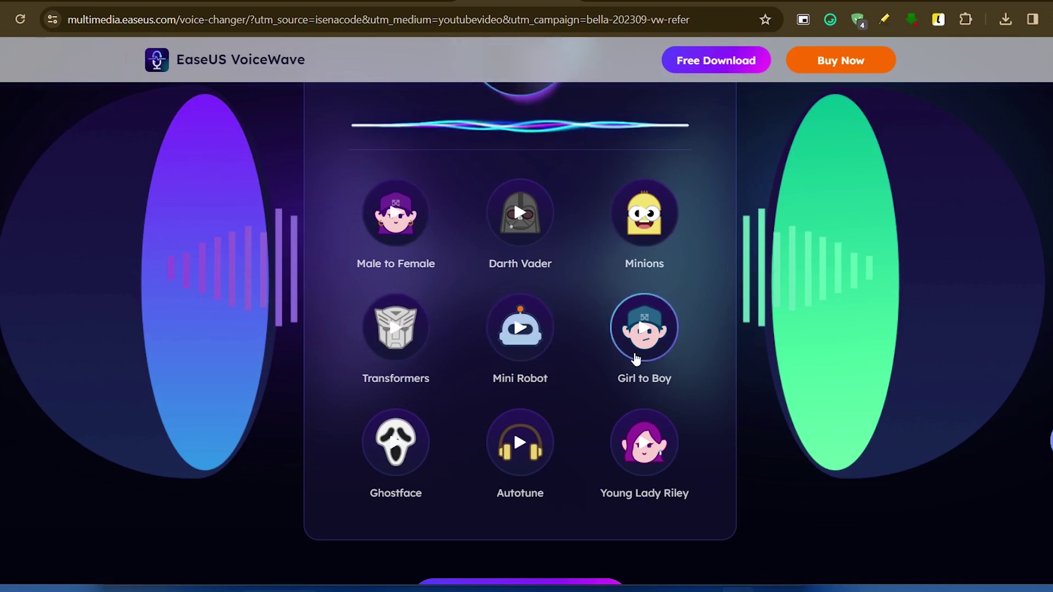
scroll(644, 351, "down", 15)
scroll(625, 366, "up", 5)
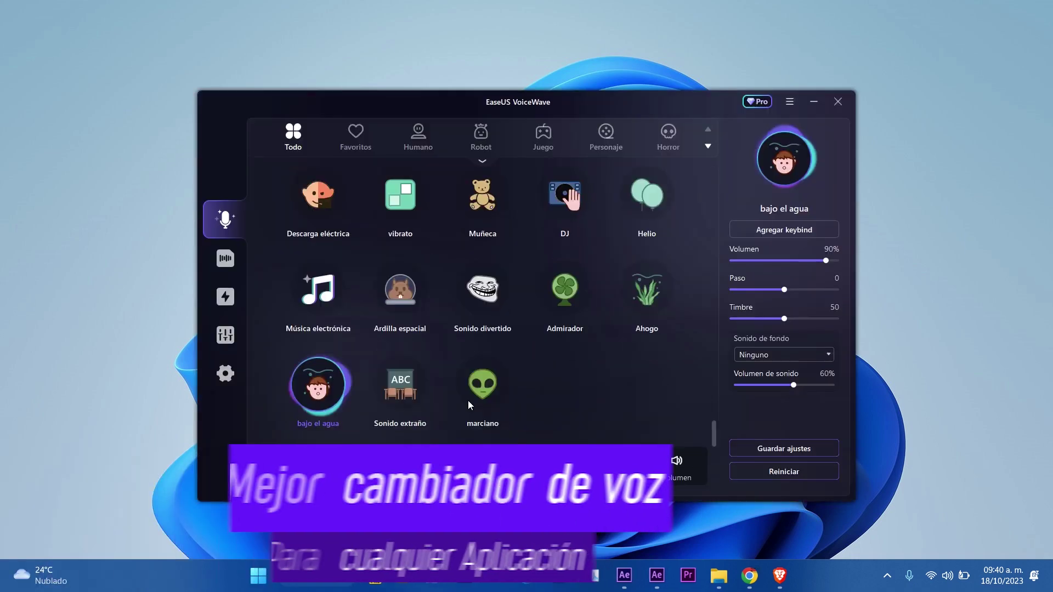
Step: Try the Original and hombre profundo voices from the Humano category, and shift the voice changer window slightly on the desktop
scroll(456, 397, "up", 15)
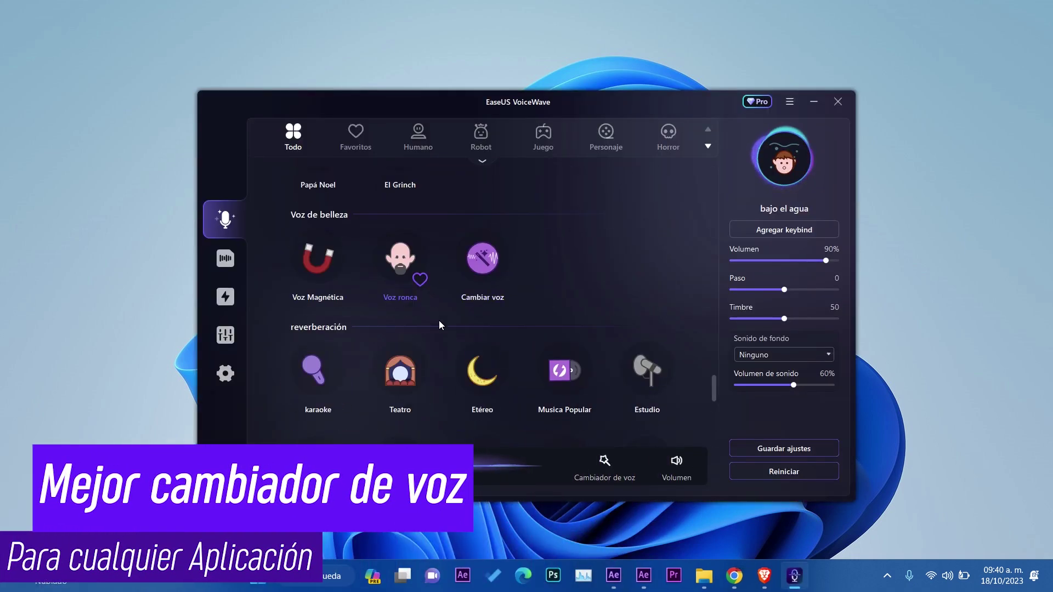
scroll(347, 252, "up", 10)
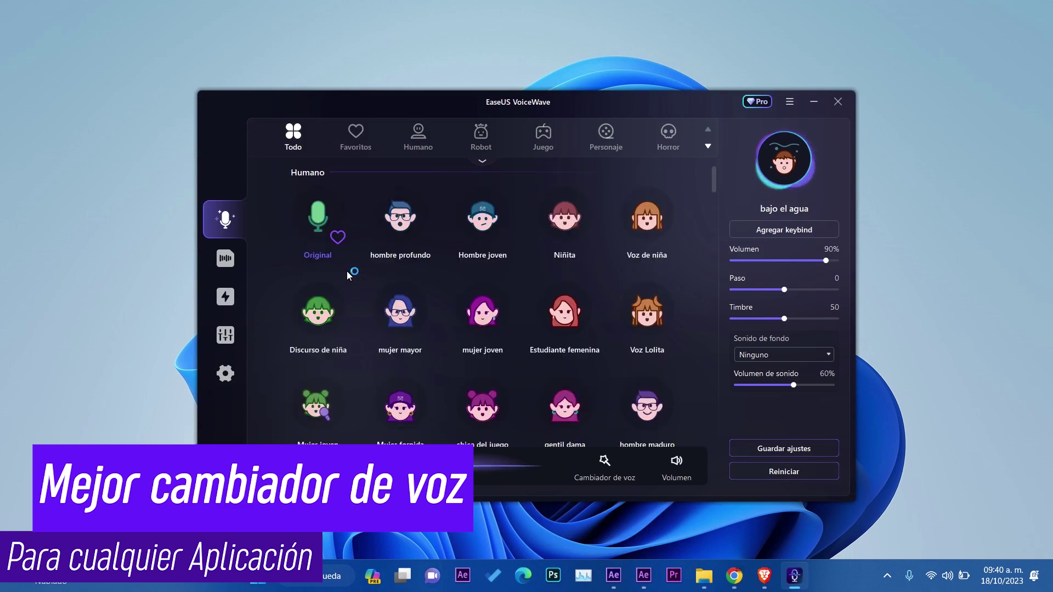
left_click(314, 224)
left_click(400, 218)
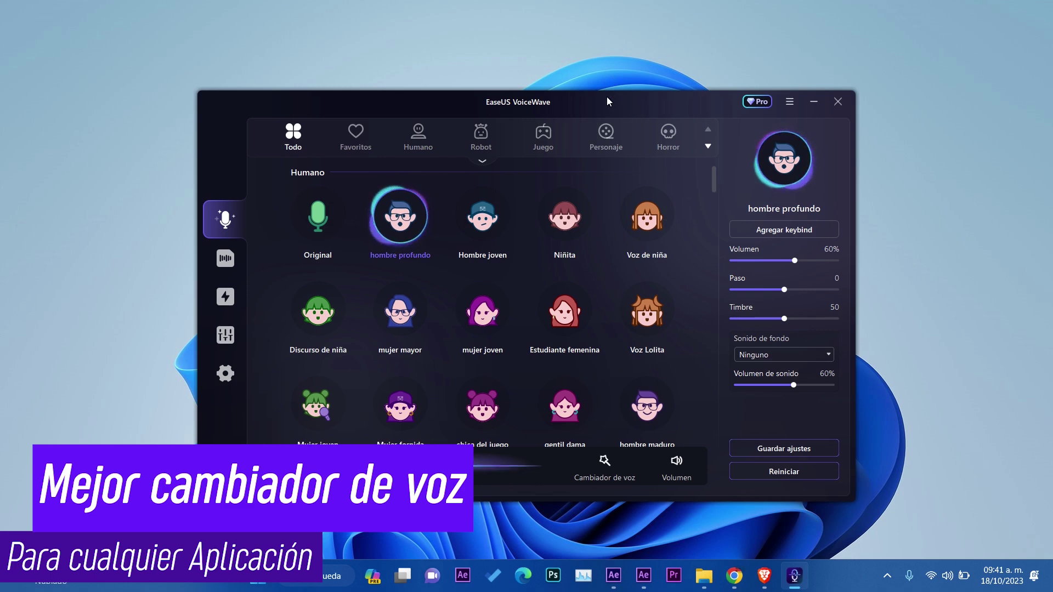
left_click_drag(604, 97, 588, 80)
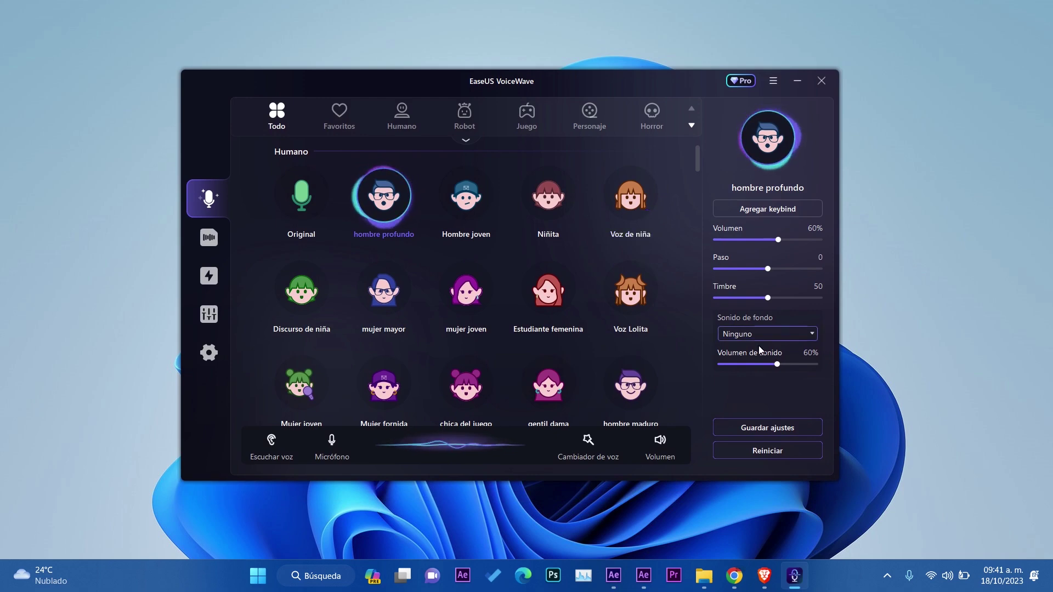
Step: Try the Hombre joven, Niñita and Voz de niña voices one after another
left_click(468, 197)
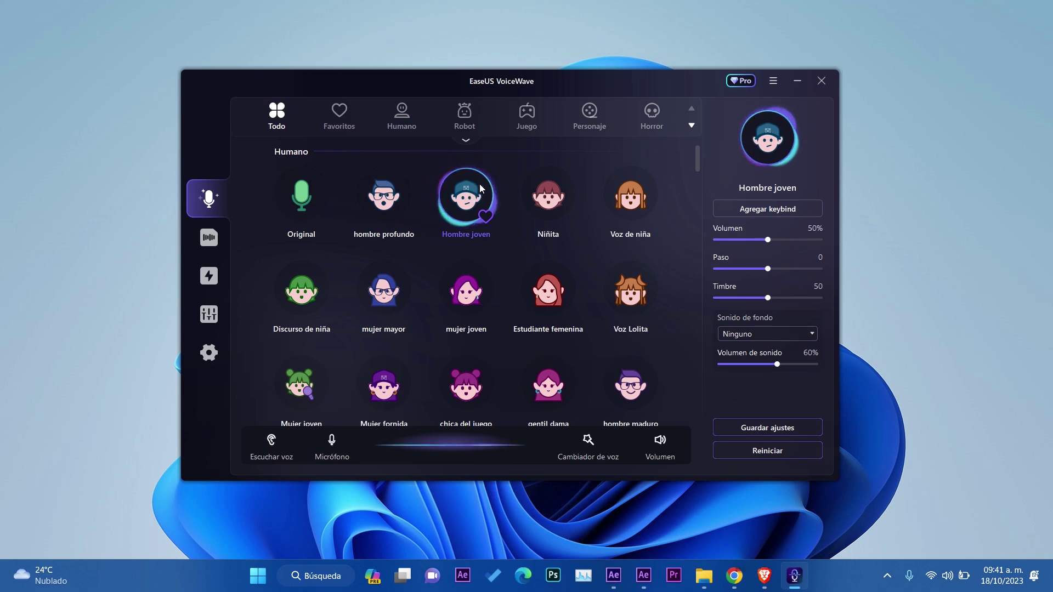
left_click(552, 202)
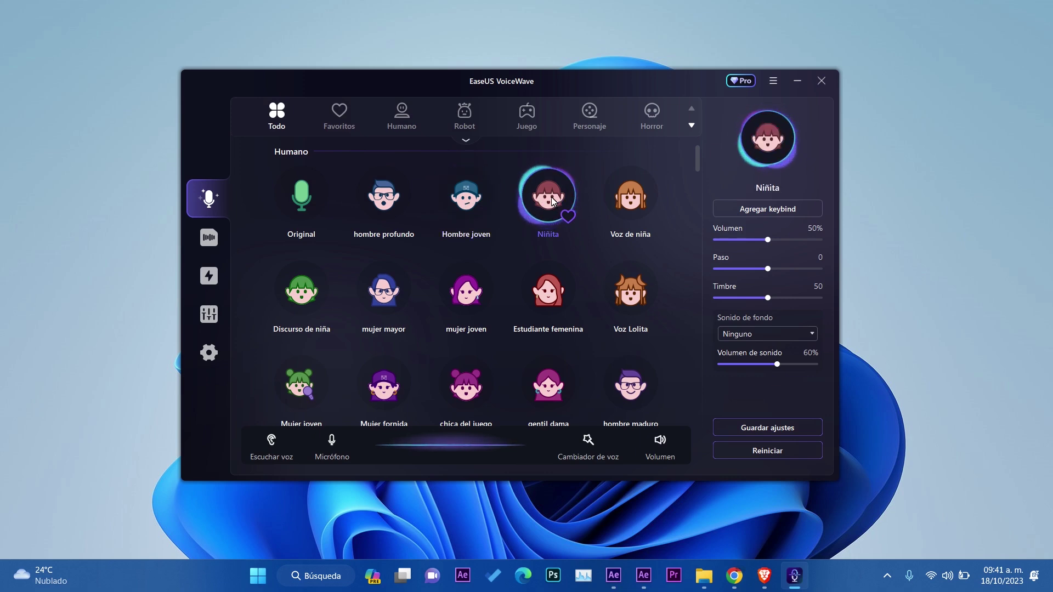
left_click(625, 199)
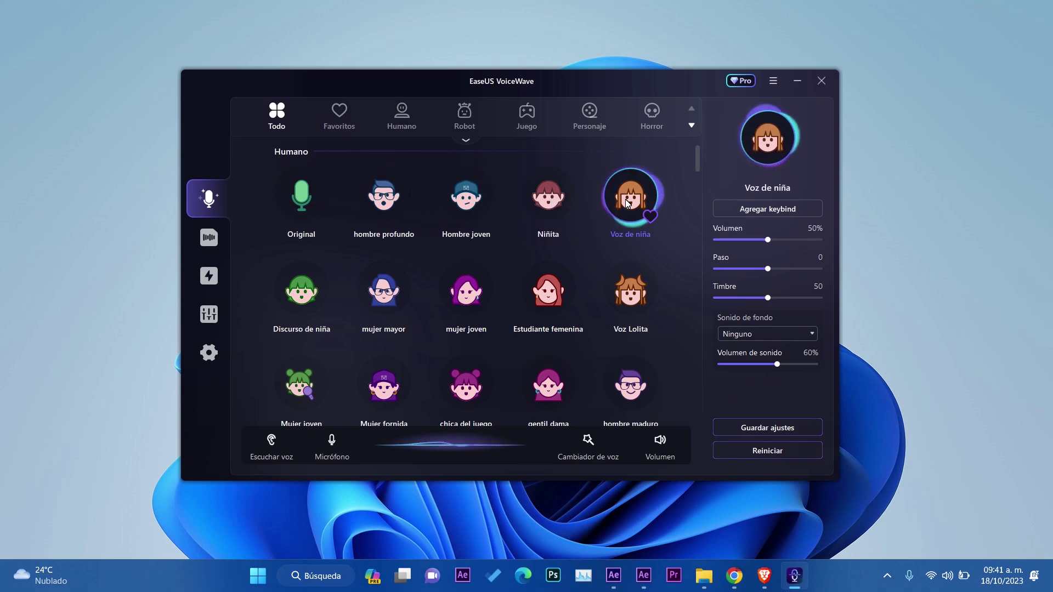
Step: Select the Voz Lolita voice and set its Volumen to 50%, Paso to 1 and Timbre to 40
left_click(627, 297)
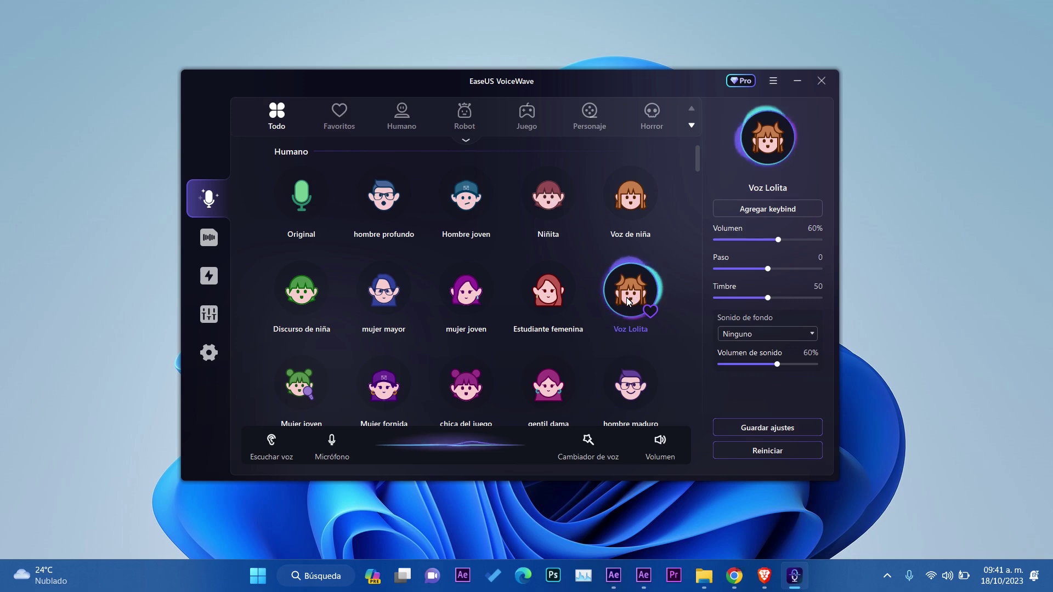
left_click_drag(780, 242, 785, 239)
left_click(769, 241)
left_click(772, 269)
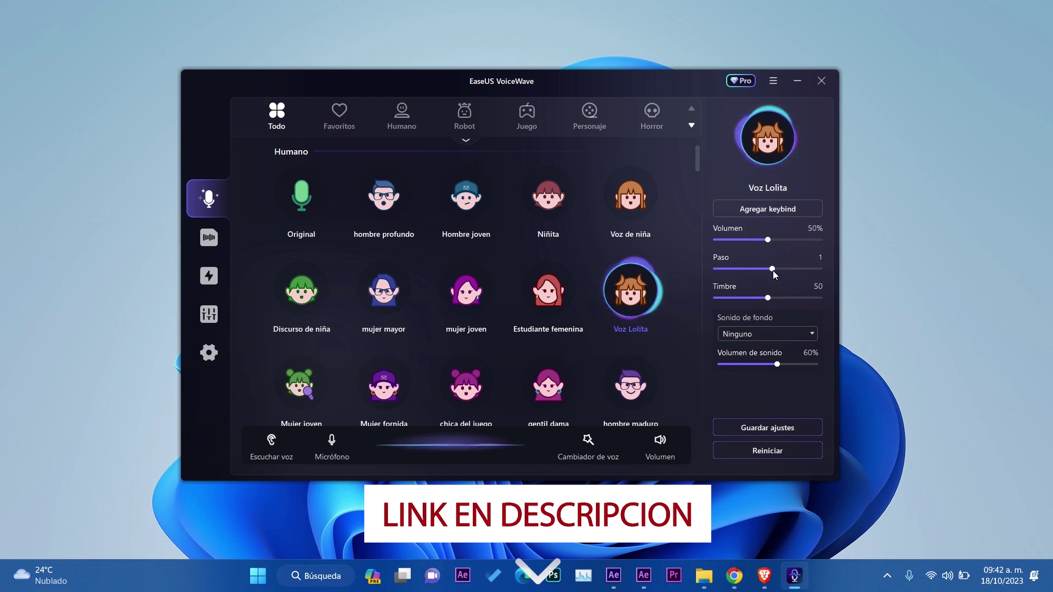
left_click(757, 297)
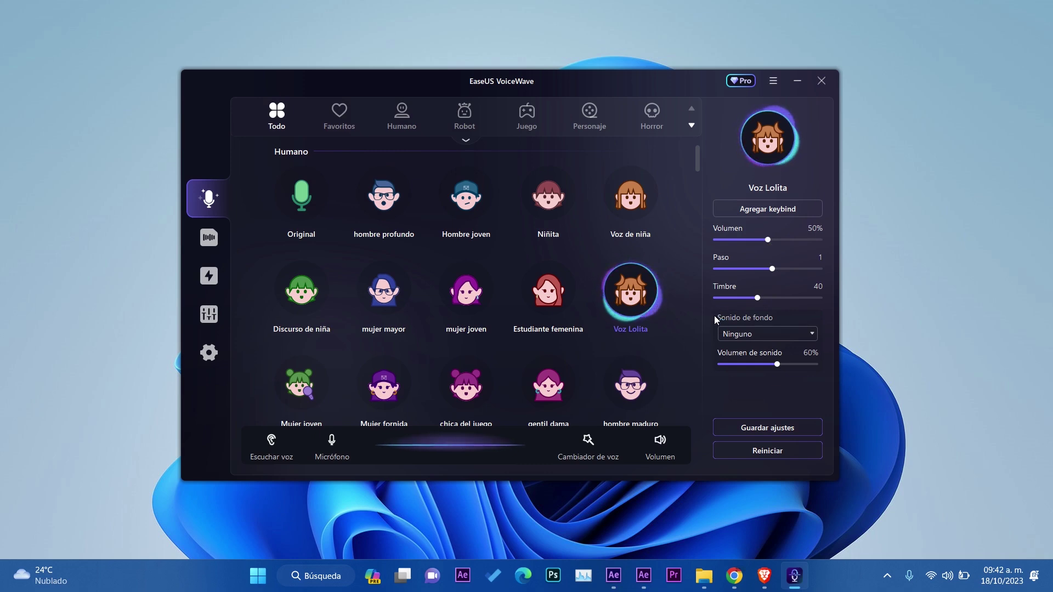
Step: Try the hombre maduro, Contralto and mujer joven 2 voices in the Humano category
left_click(636, 389)
scroll(664, 338, "down", 4)
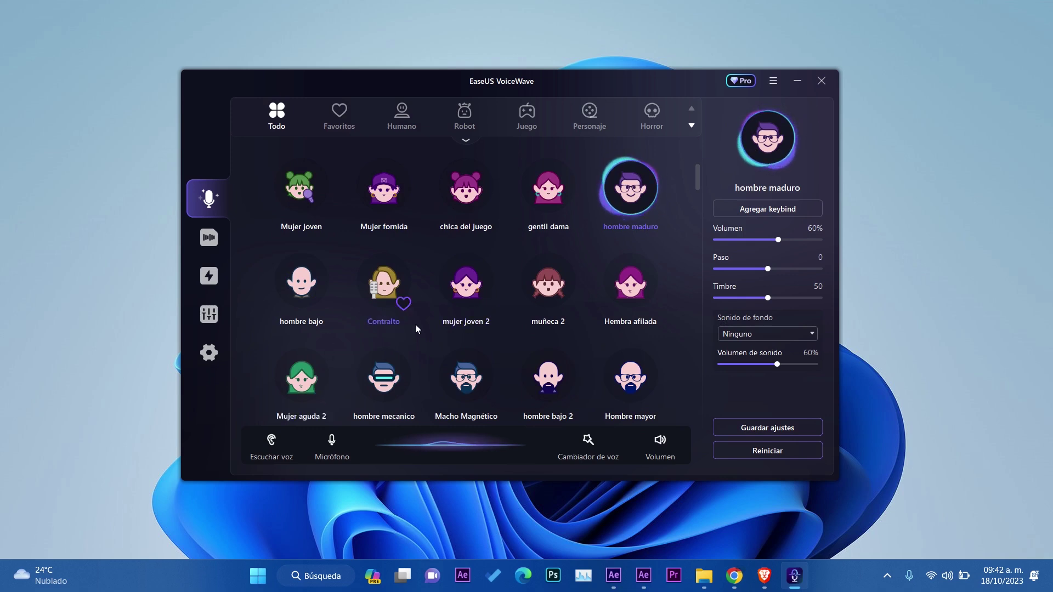
left_click(378, 292)
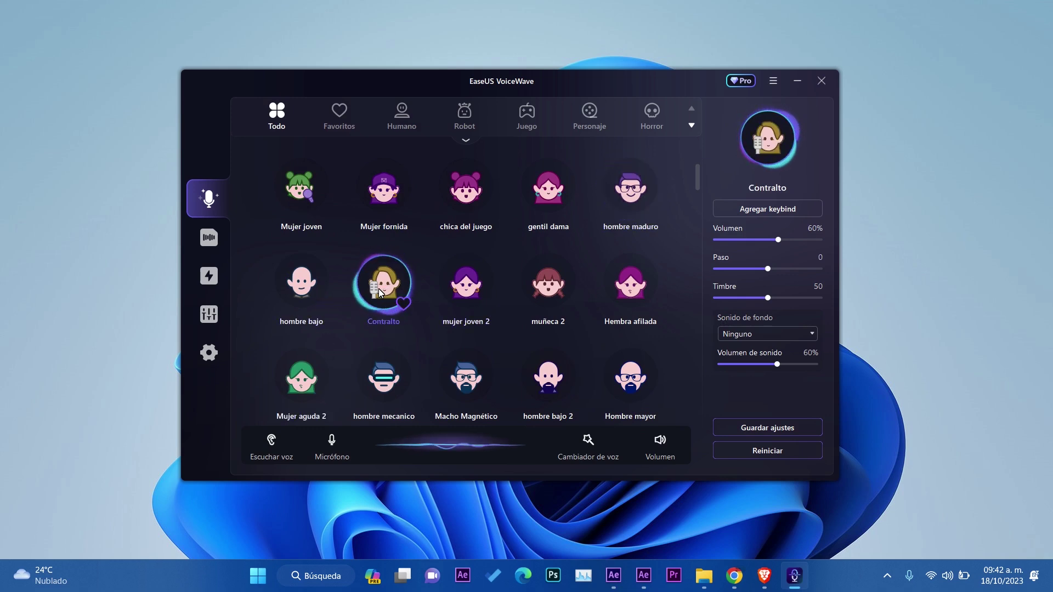
left_click(475, 283)
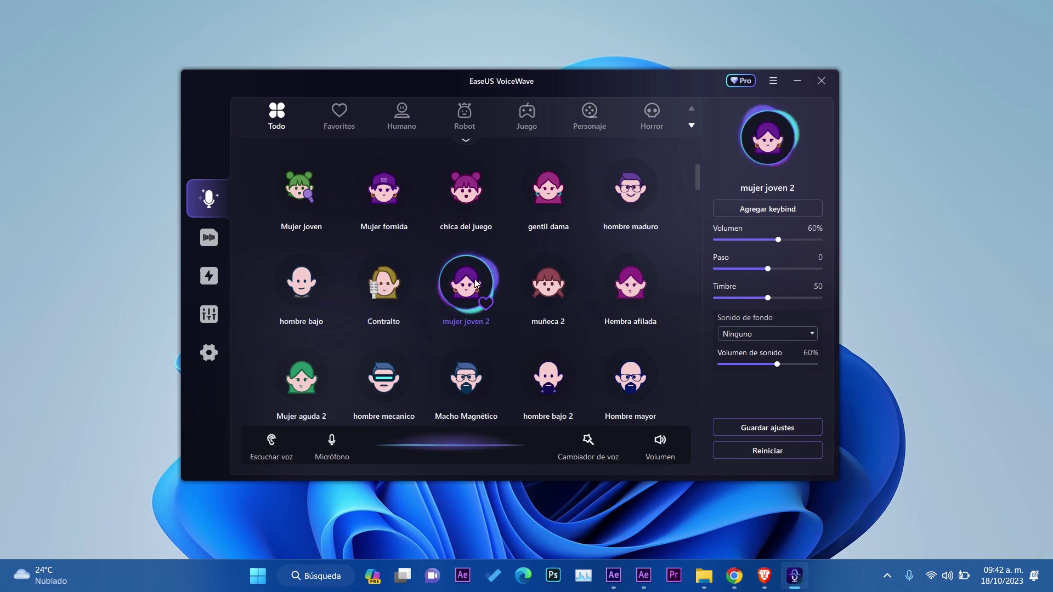
Step: Try the Voz ronca and chico genial voices at the end of the Humano category
scroll(516, 329, "down", 3)
left_click(382, 282)
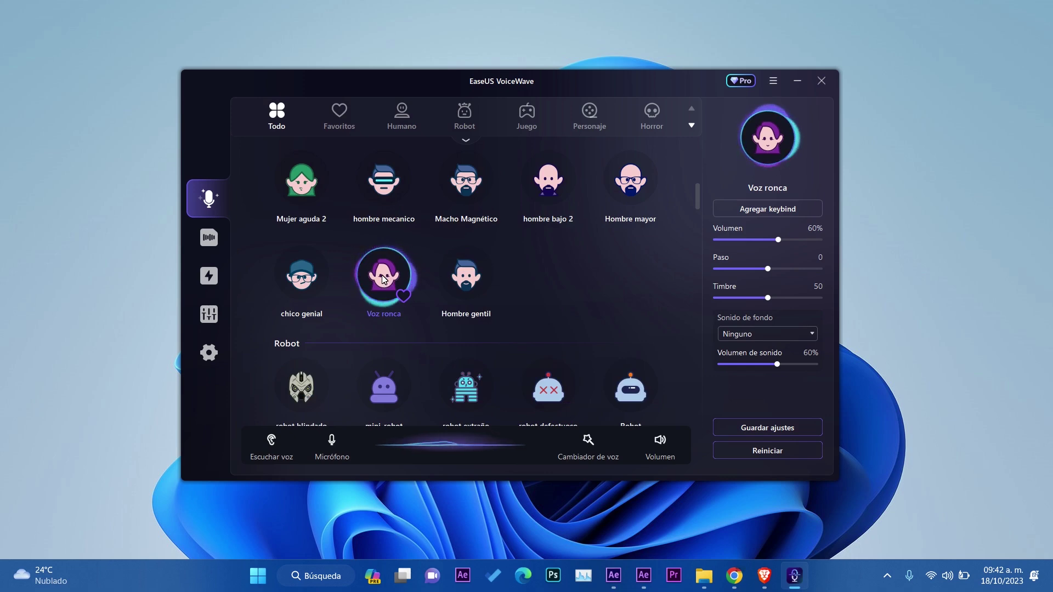
left_click(319, 282)
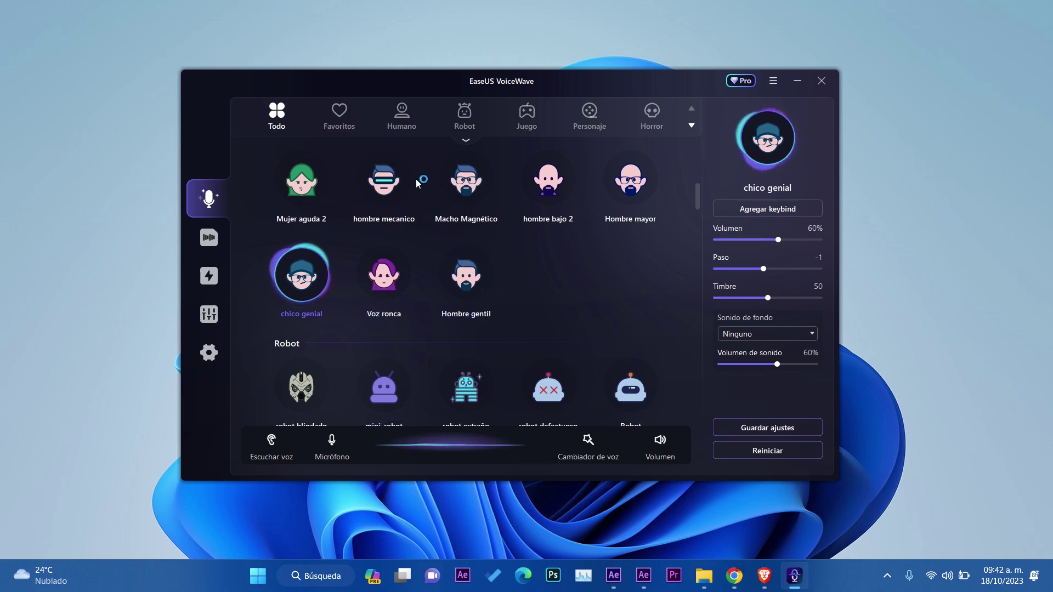
scroll(381, 315, "up", 5)
scroll(381, 314, "down", 5)
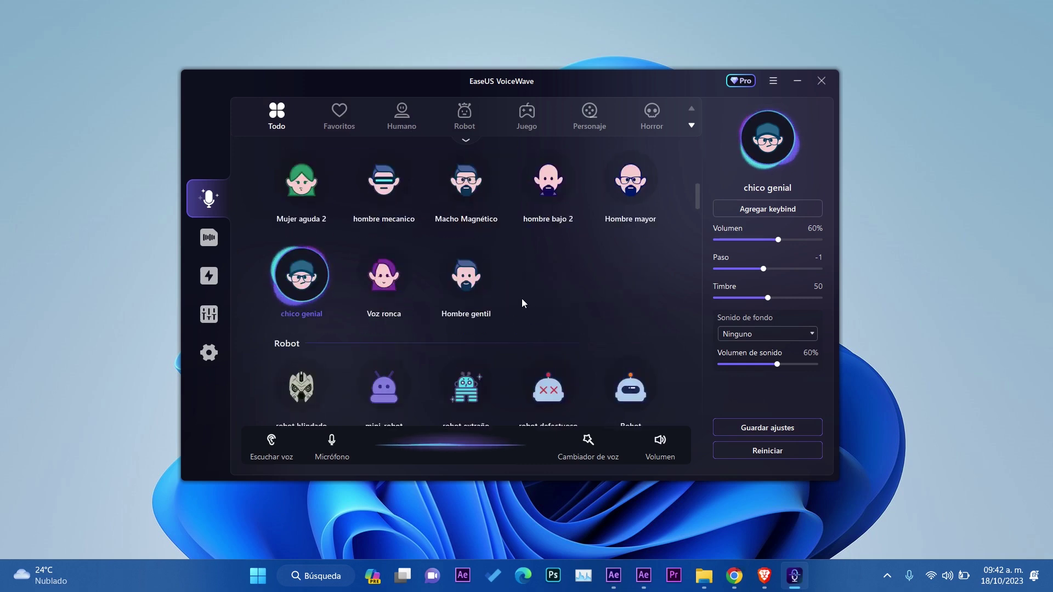
Step: Open keybind assignment for the chico genial voice, and try Fuego and Noche as its background sounds
left_click(766, 213)
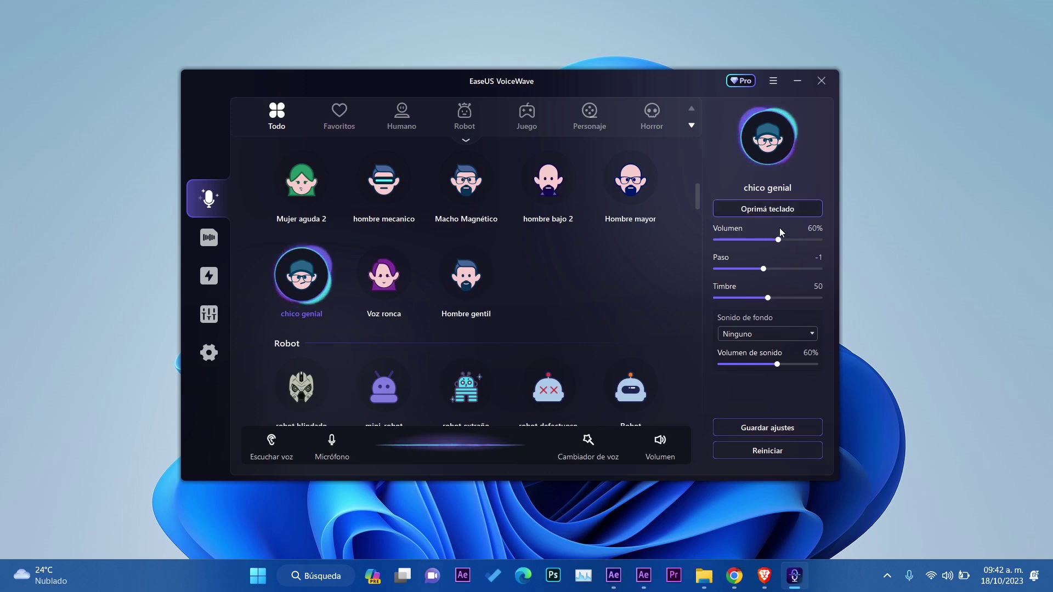
left_click(727, 333)
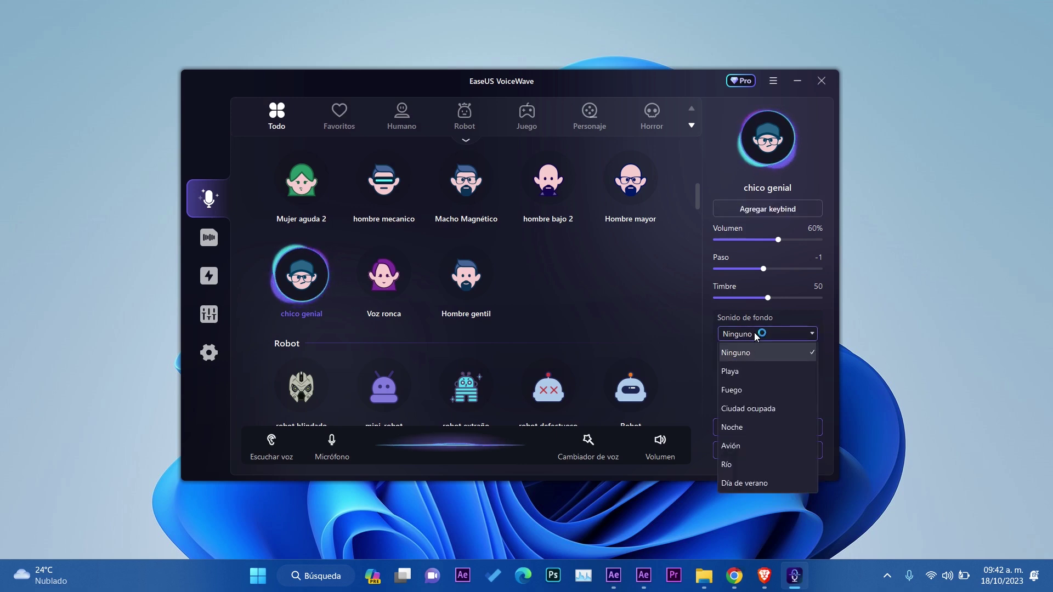
left_click(748, 389)
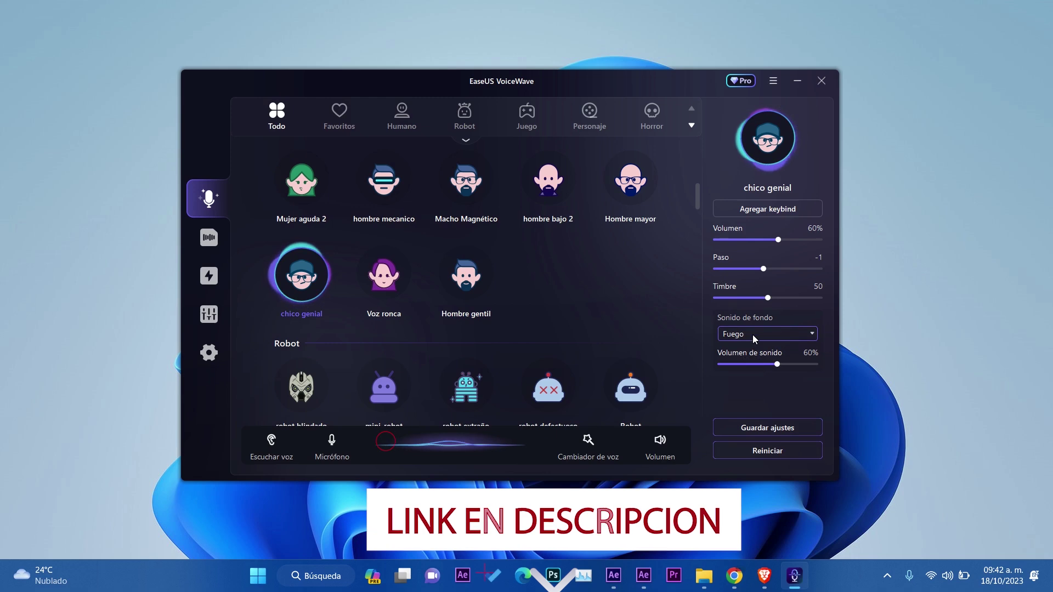
left_click(752, 335)
left_click(751, 435)
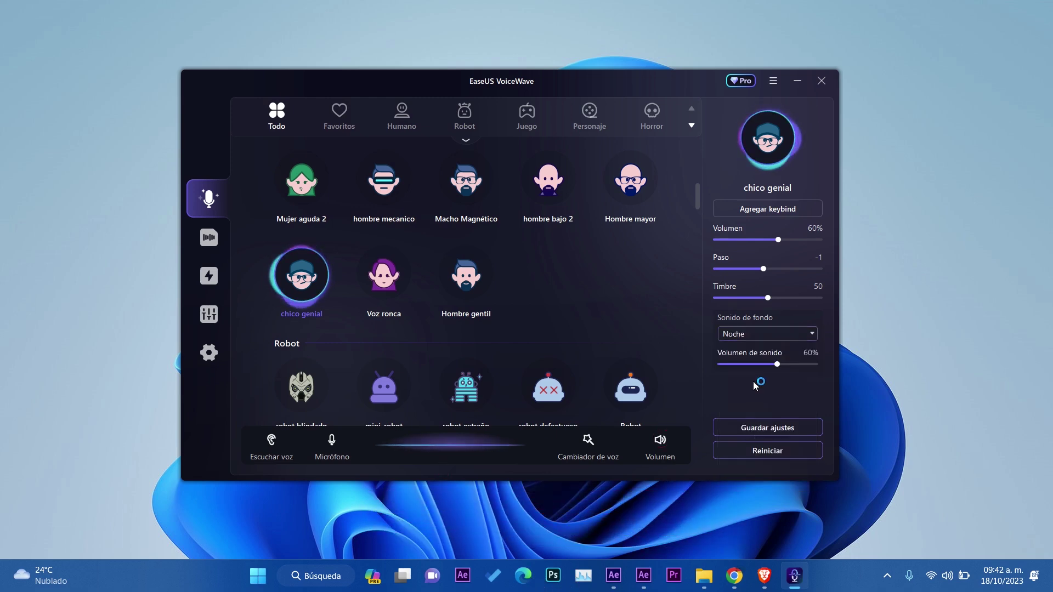
Step: Set the background sound of the chico genial voice back to Ninguno
left_click(771, 332)
key("Down")
key("Down")
key("Return")
left_click(771, 333)
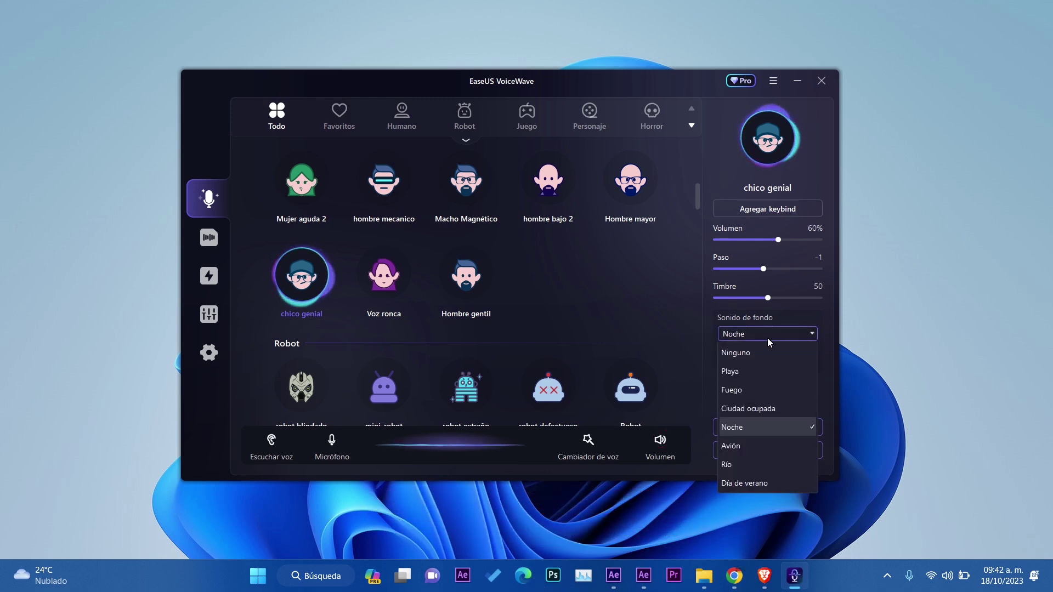
left_click(757, 344)
Step: Try the mini-robot and Robot voices from the Robot category
scroll(487, 291, "down", 5)
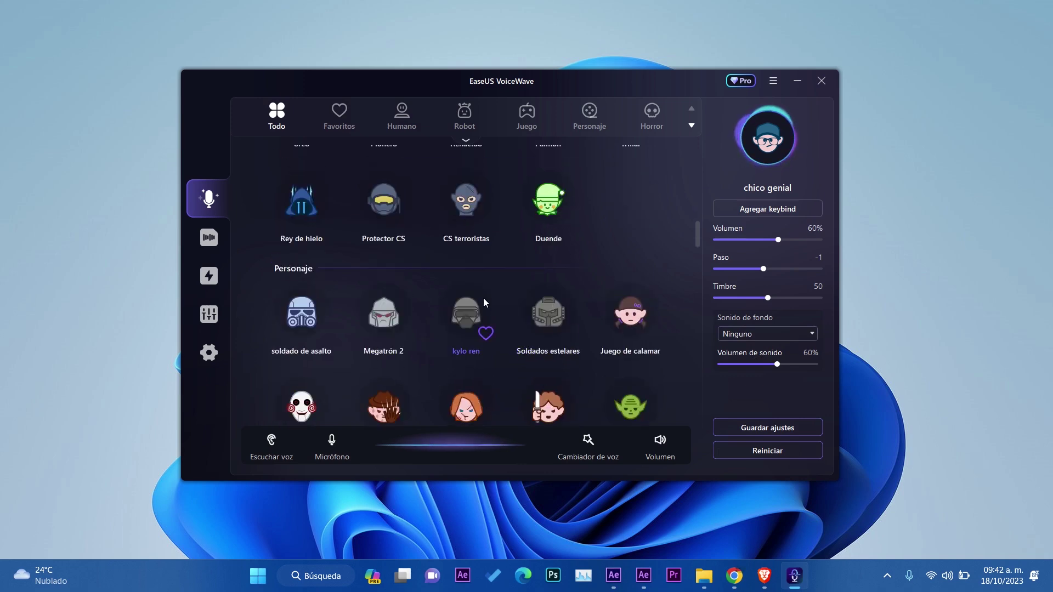
scroll(417, 302, "up", 4)
scroll(423, 305, "up", 2)
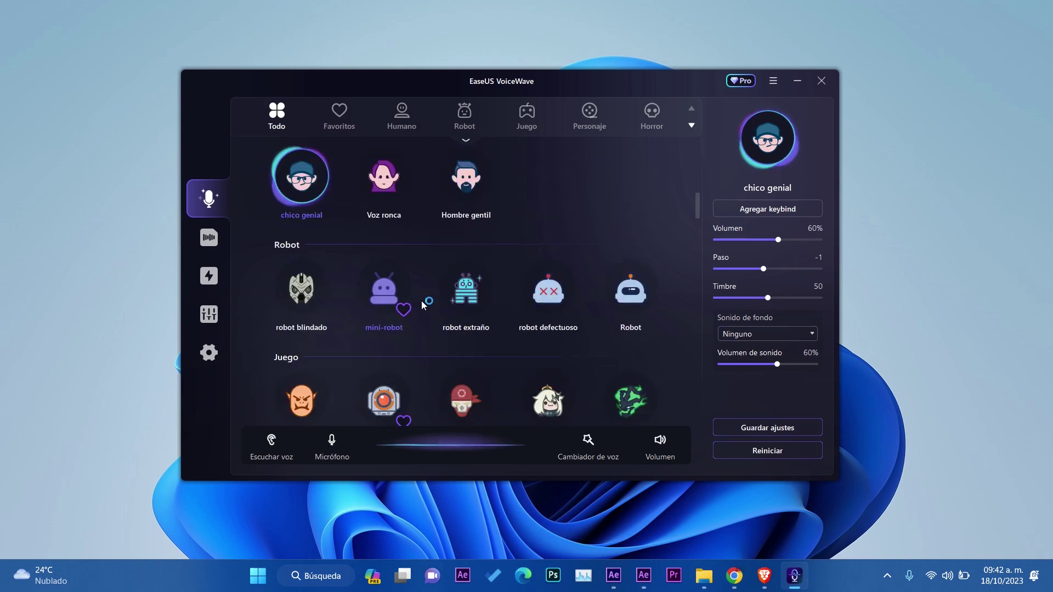
left_click(391, 290)
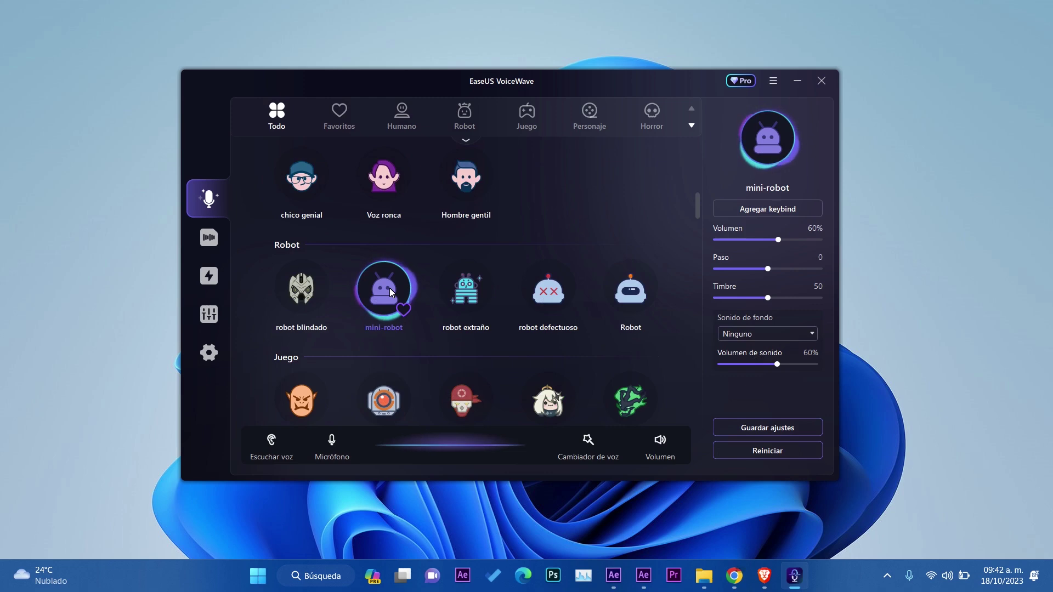
left_click(617, 291)
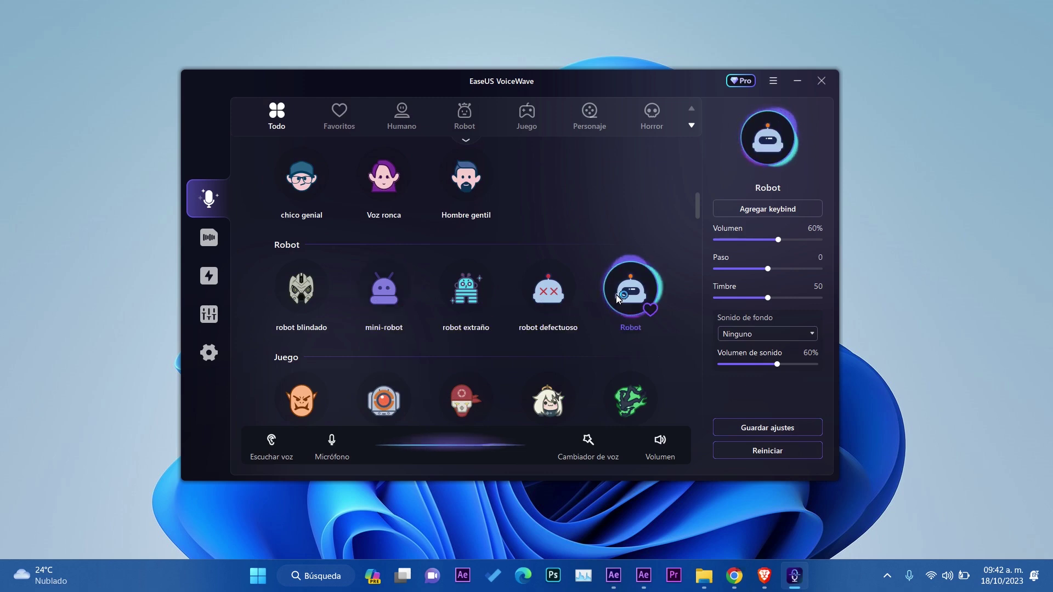
Step: Try the Renacido and orco voices from the Juego category
scroll(545, 318, "down", 2)
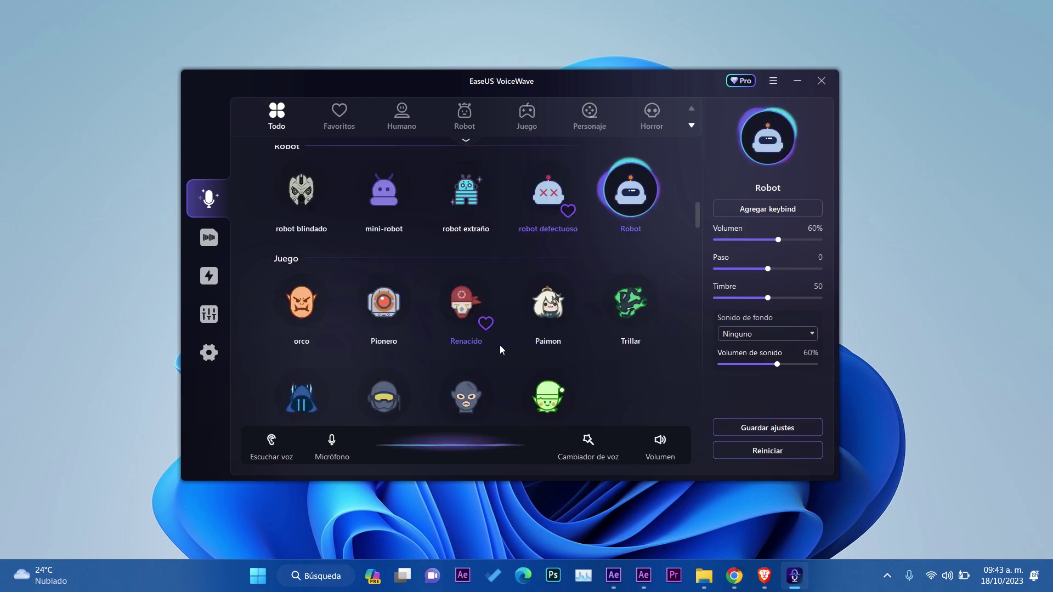
left_click(459, 297)
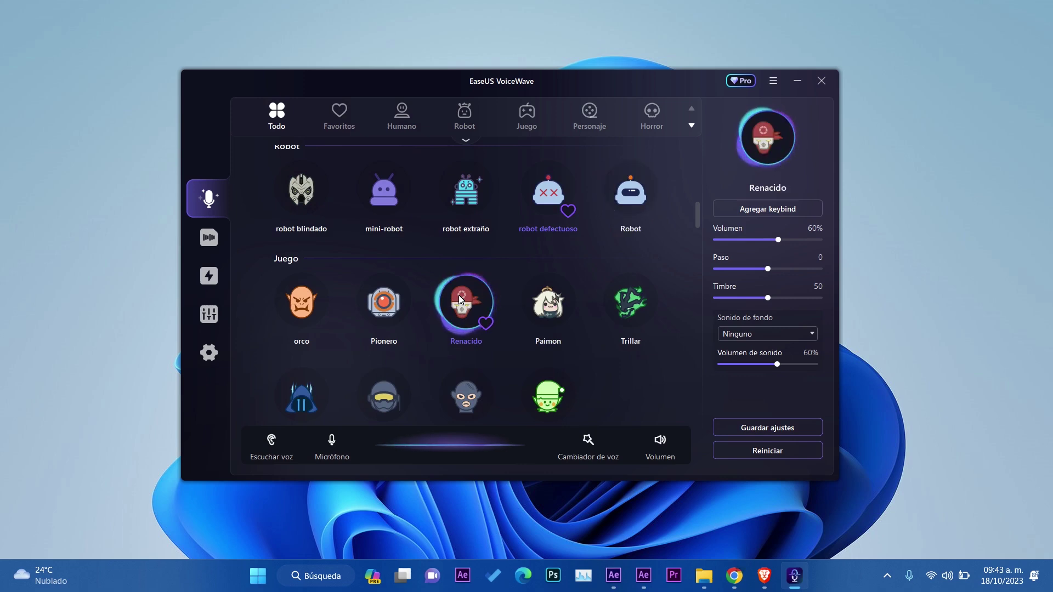
left_click(308, 306)
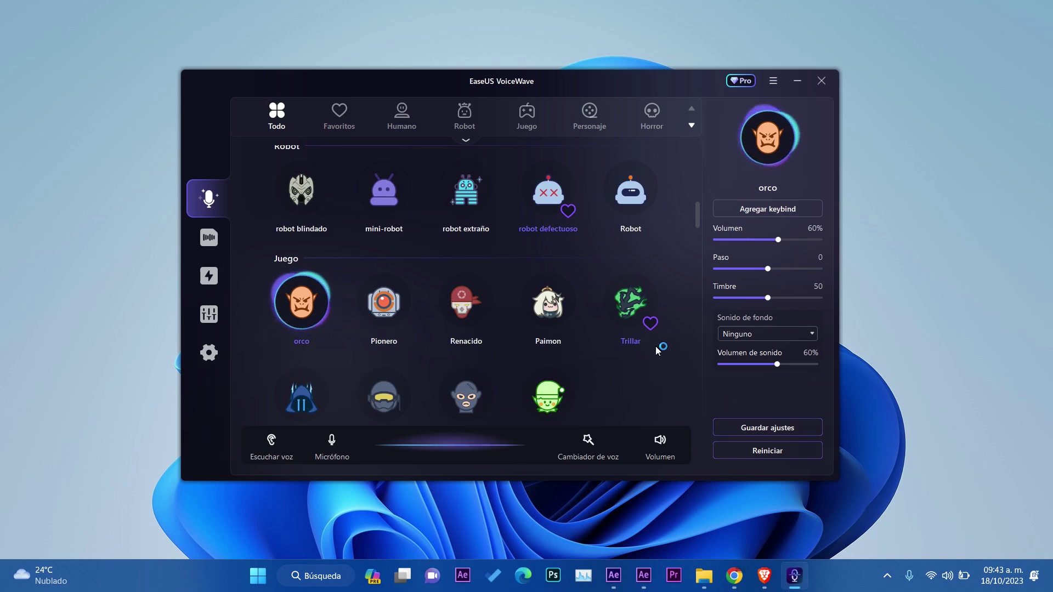
Step: Apply the Marioneta voice from the Personaje category, followed by Pequeño diablo from the Horror category
scroll(656, 347, "down", 5)
left_click(548, 299)
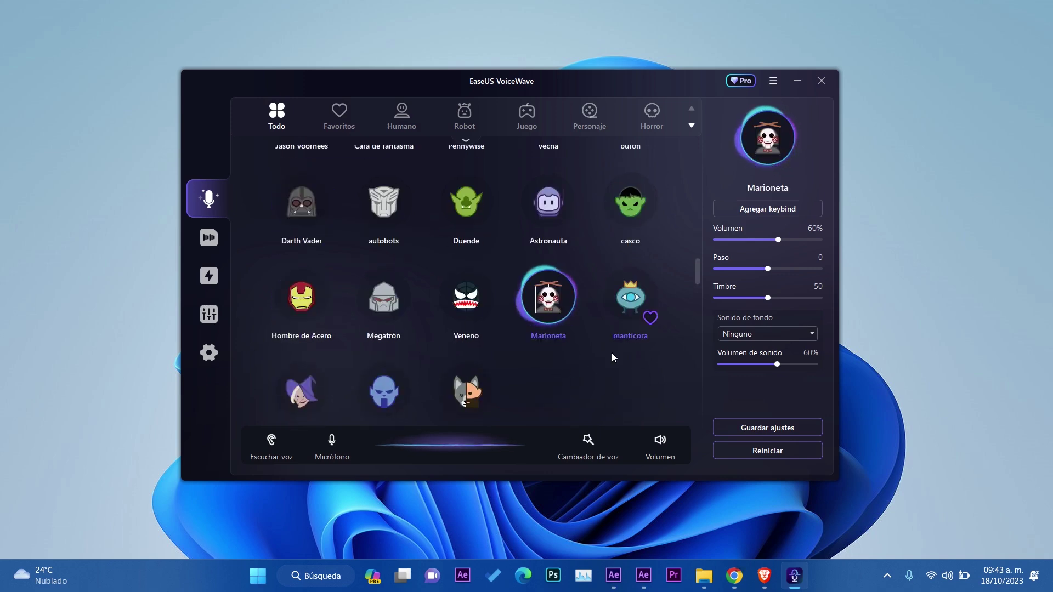
scroll(596, 353, "down", 1)
scroll(521, 305, "down", 2)
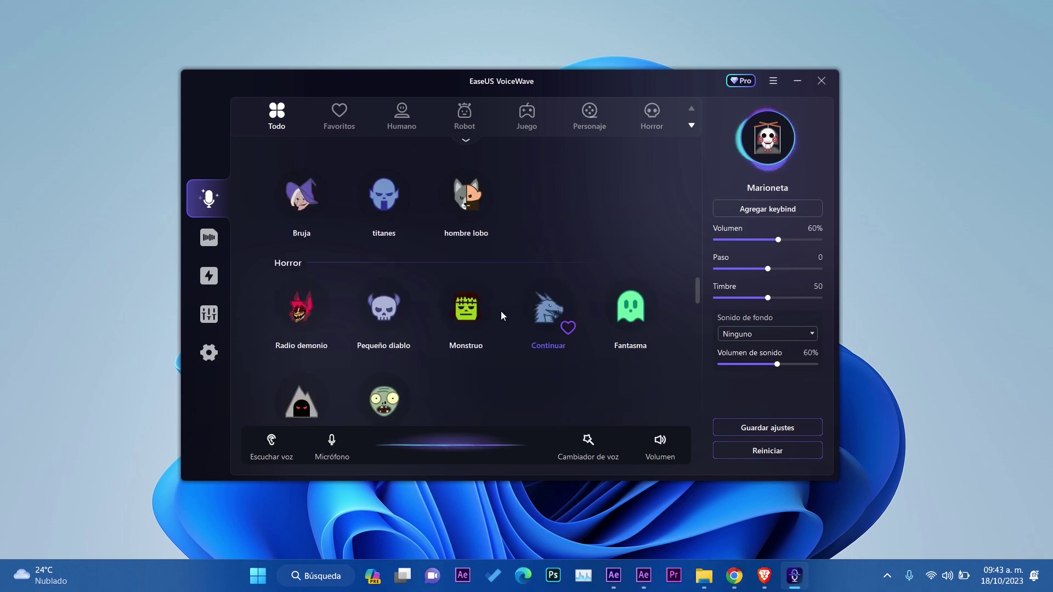
left_click(374, 301)
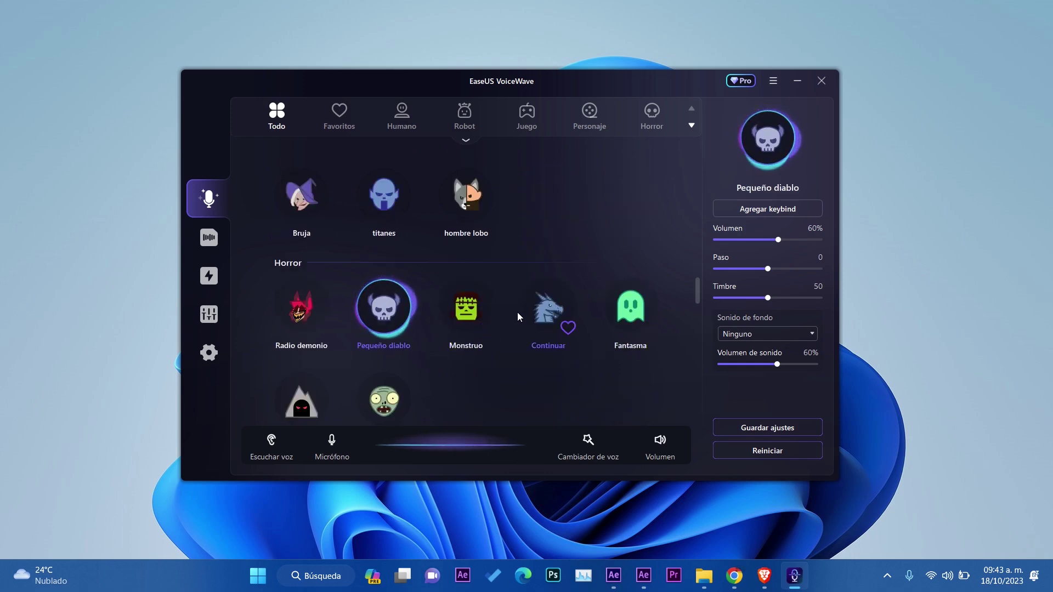
Step: Try the Continuar voice from the Horror category, followed by the Bocina and Transmisión voices from Dispositivo
left_click(557, 316)
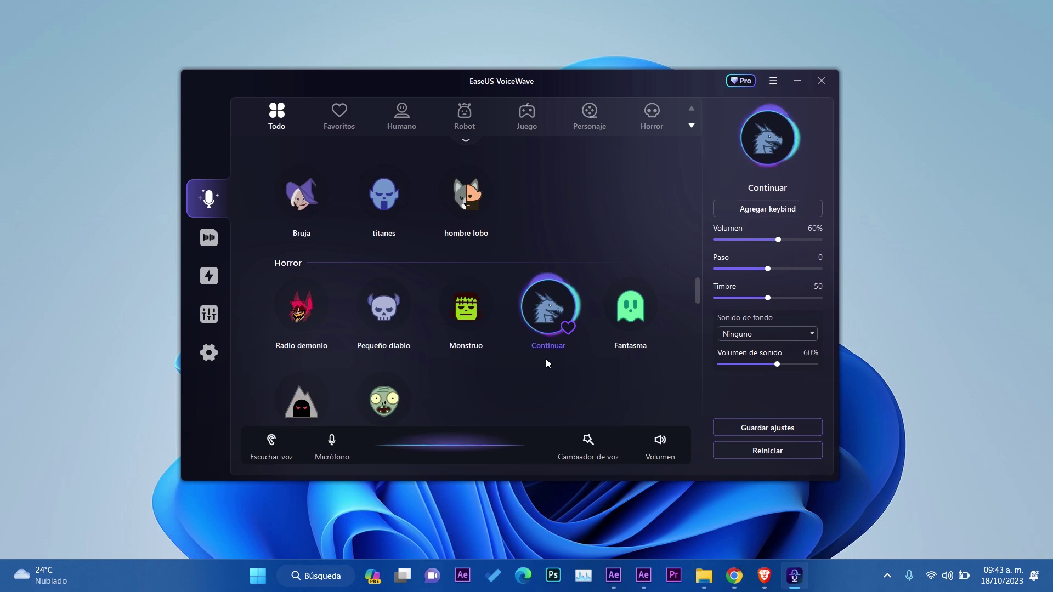
scroll(545, 360, "down", 5)
left_click(470, 223)
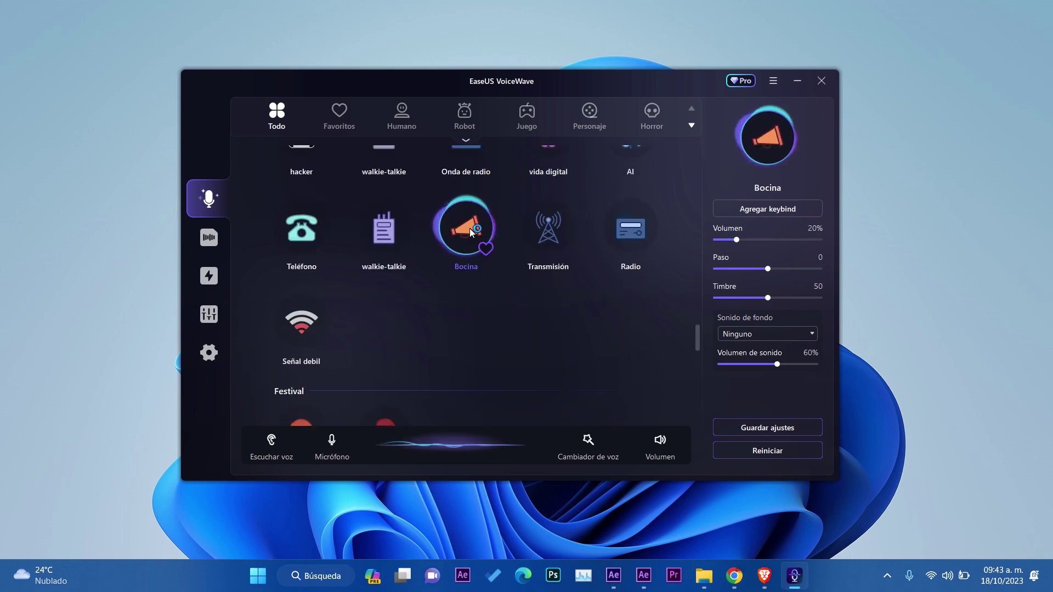
left_click(560, 260)
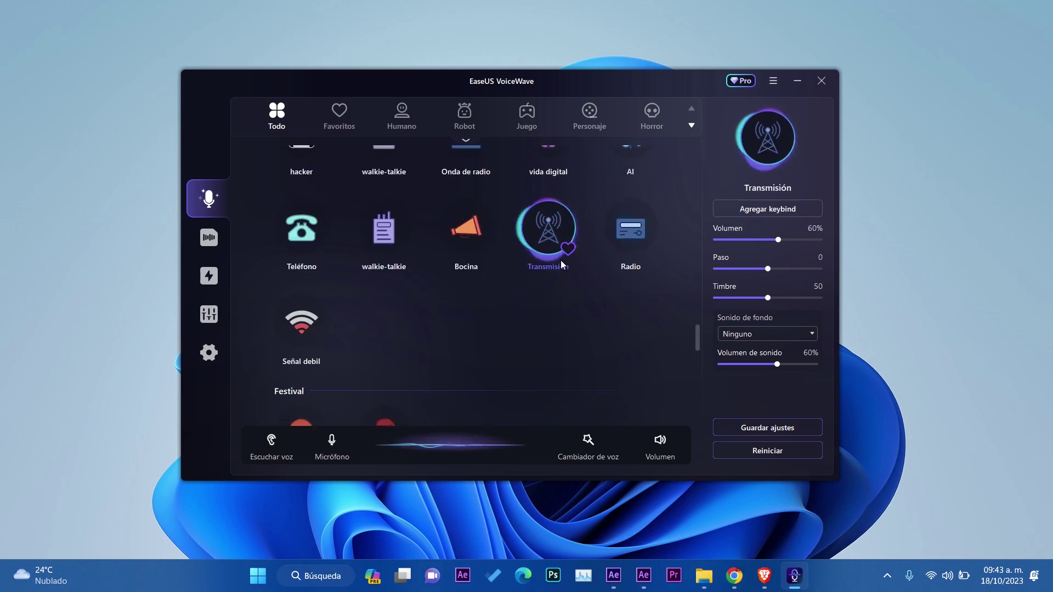
Step: Try the El Grinch and Papá Noel voices from the Festival category
scroll(560, 263, "up", 2)
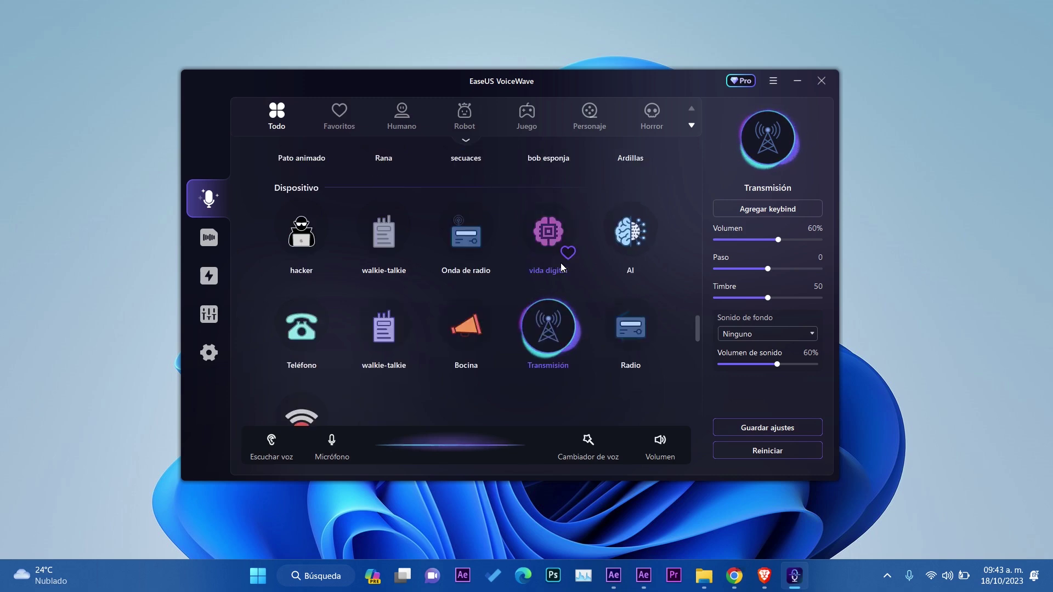
scroll(560, 263, "down", 4)
left_click(386, 337)
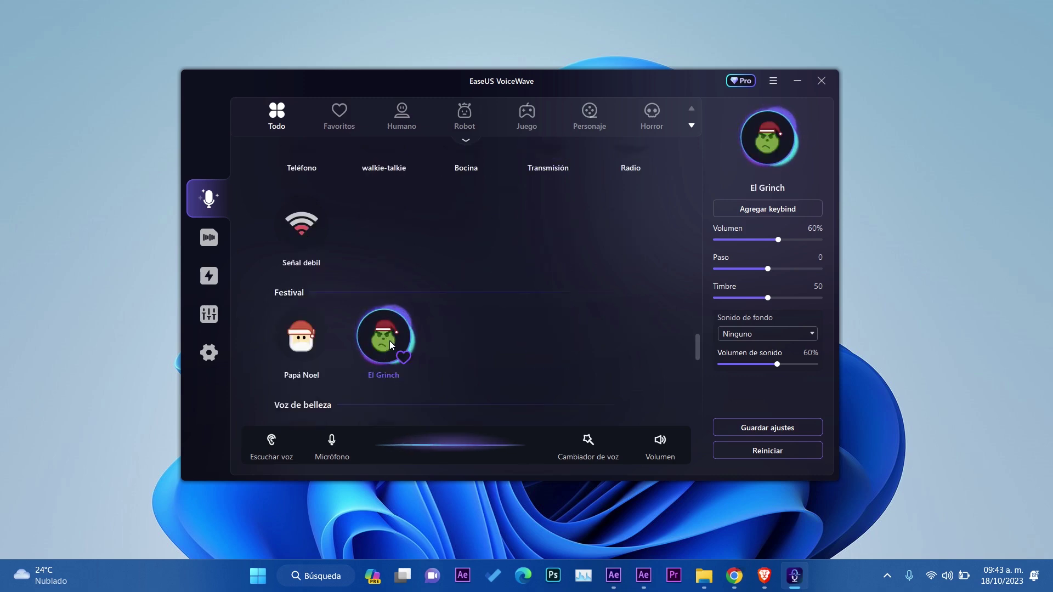
left_click(299, 339)
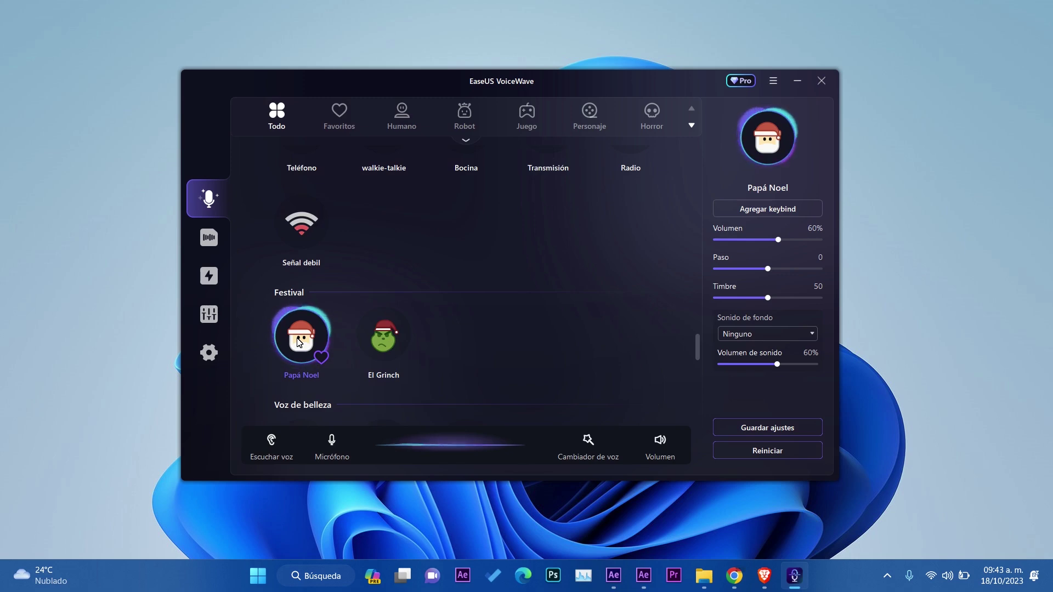
Step: Browse the rest of the full voice list and apply the Descarga eléctrica voice from the favorites
scroll(483, 352, "down", 6)
left_click(545, 310)
scroll(540, 309, "down", 5)
scroll(544, 326, "up", 10)
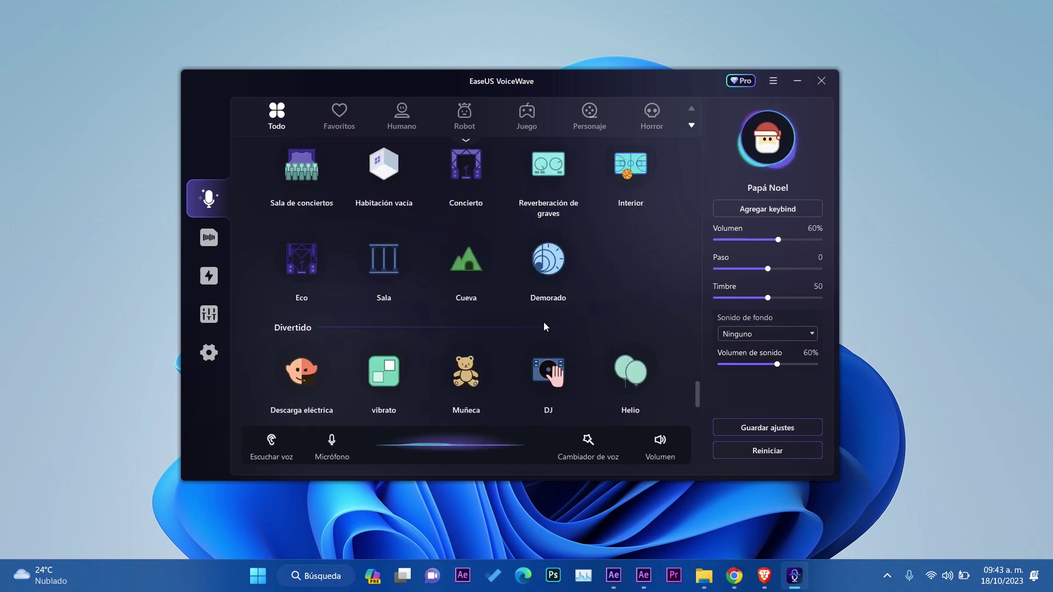
scroll(544, 331, "up", 5)
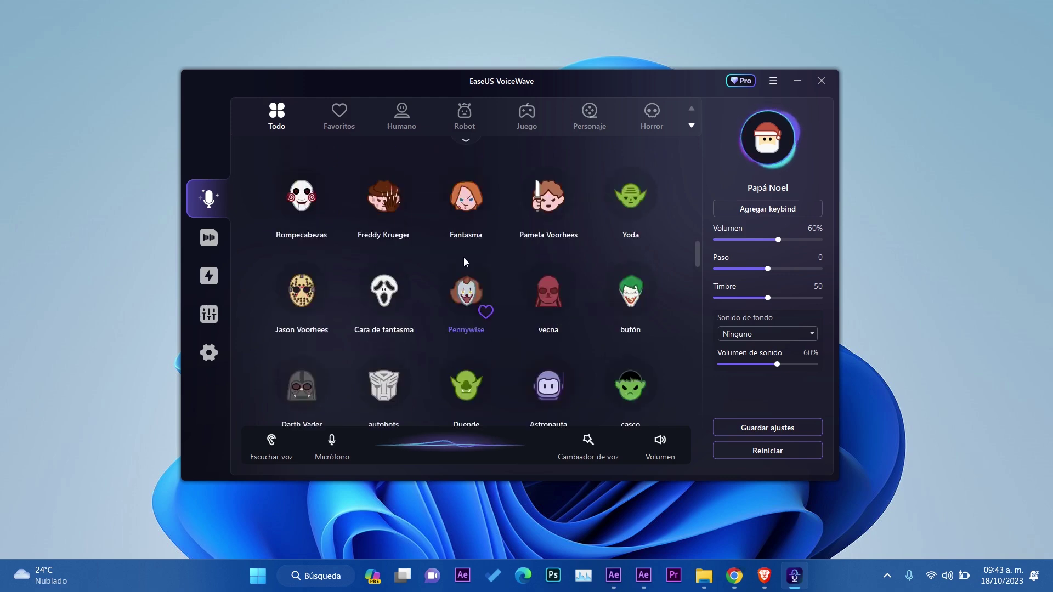
left_click(339, 116)
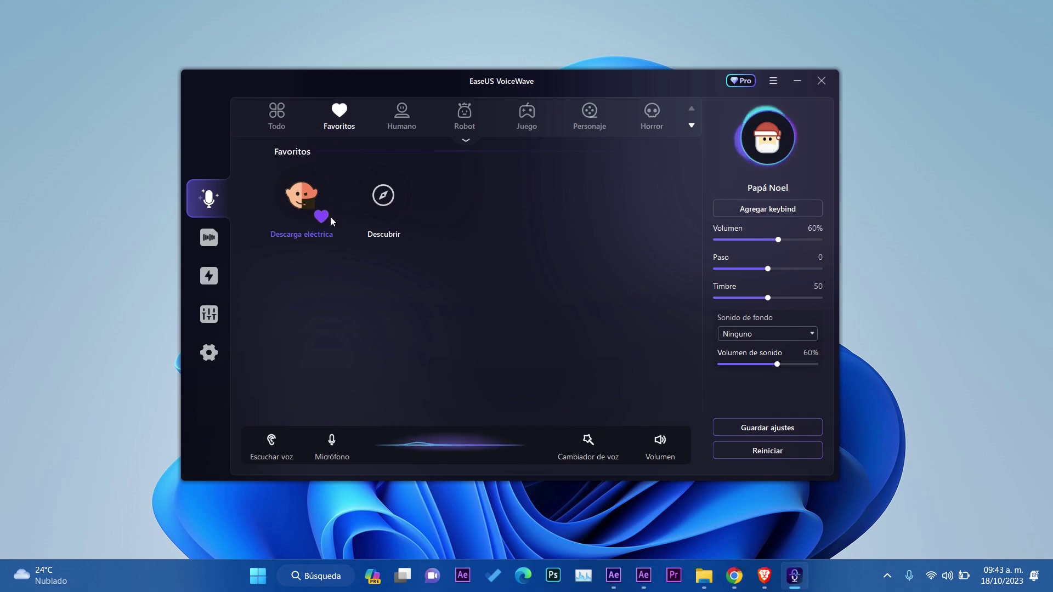
left_click(313, 189)
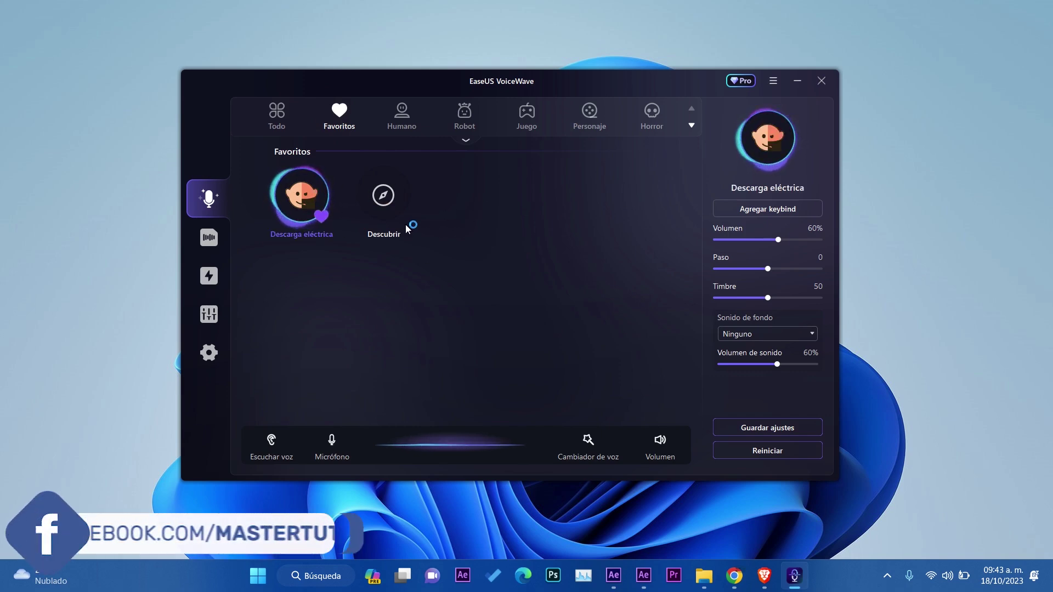
Step: Apply the hombre mecanico voice from the Humano category
left_click(402, 124)
scroll(579, 272, "down", 5)
scroll(461, 307, "up", 5)
scroll(439, 343, "down", 5)
left_click(405, 279)
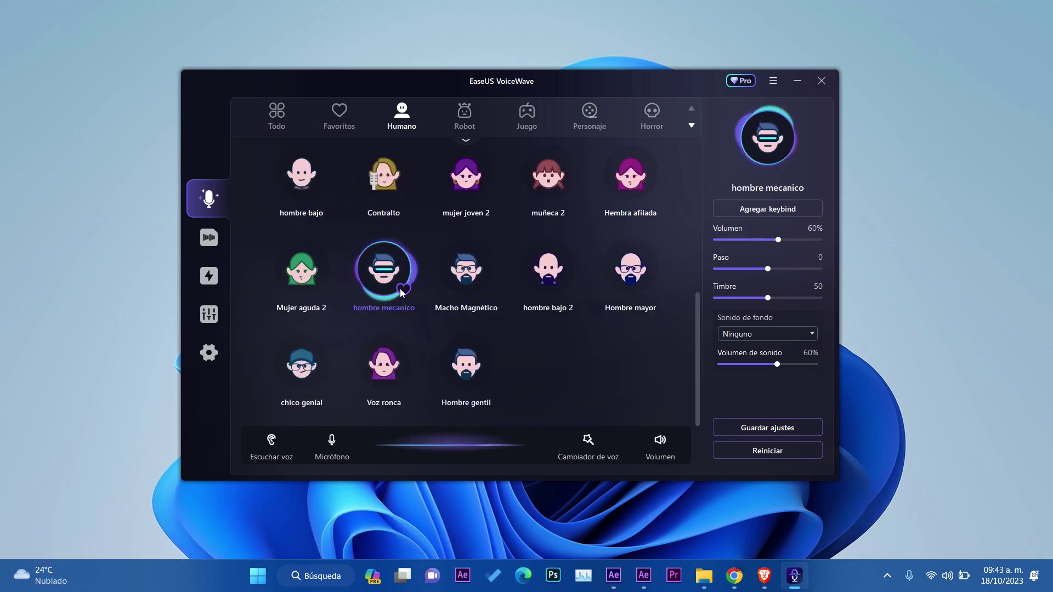
Step: Look over the Robot category and try the Duende and Protector CS voices from the Juego category
left_click(464, 113)
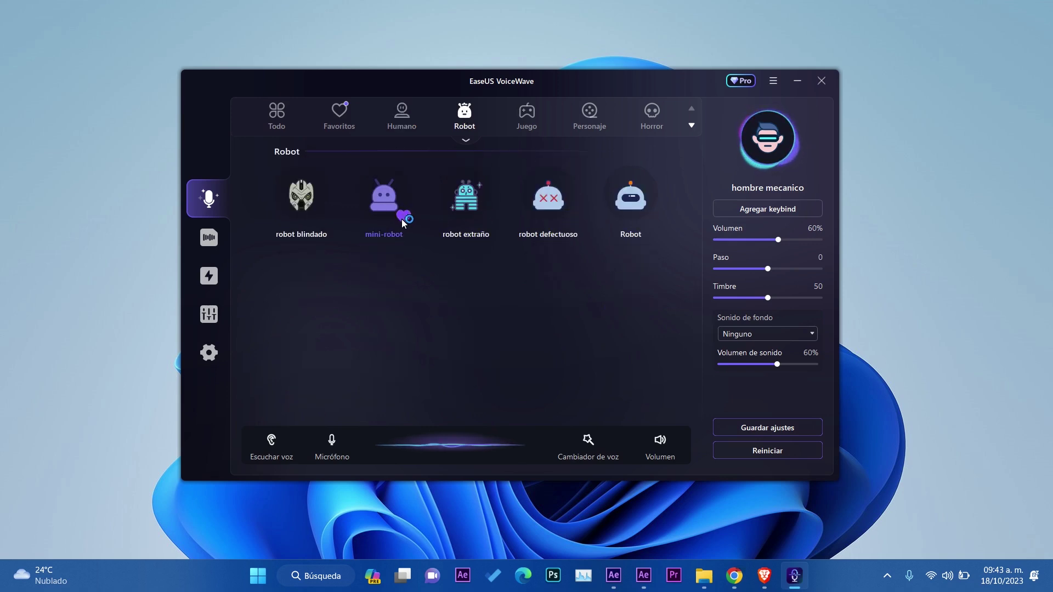
left_click(531, 130)
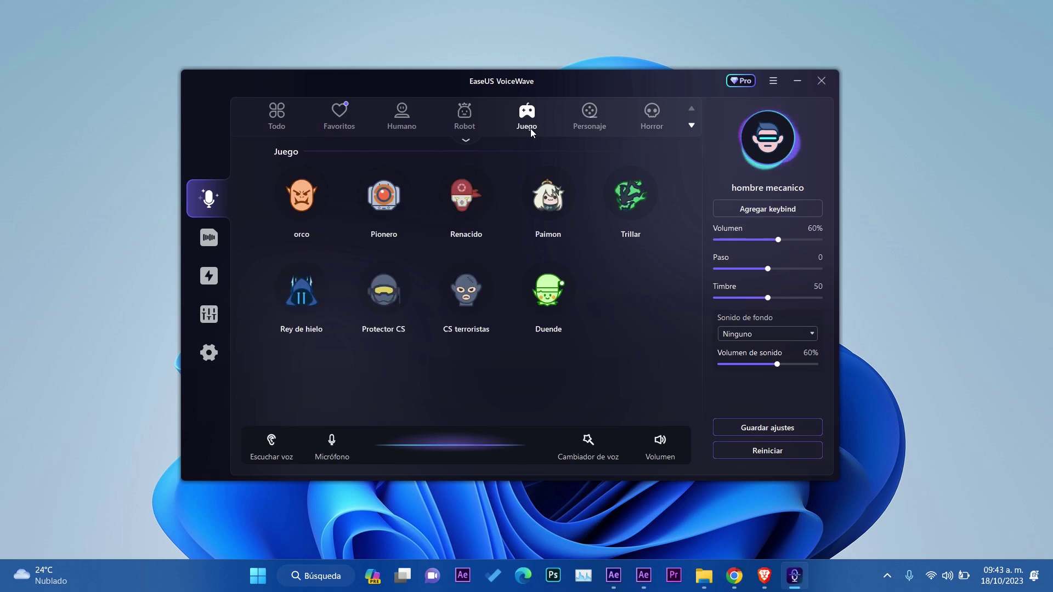
left_click(547, 295)
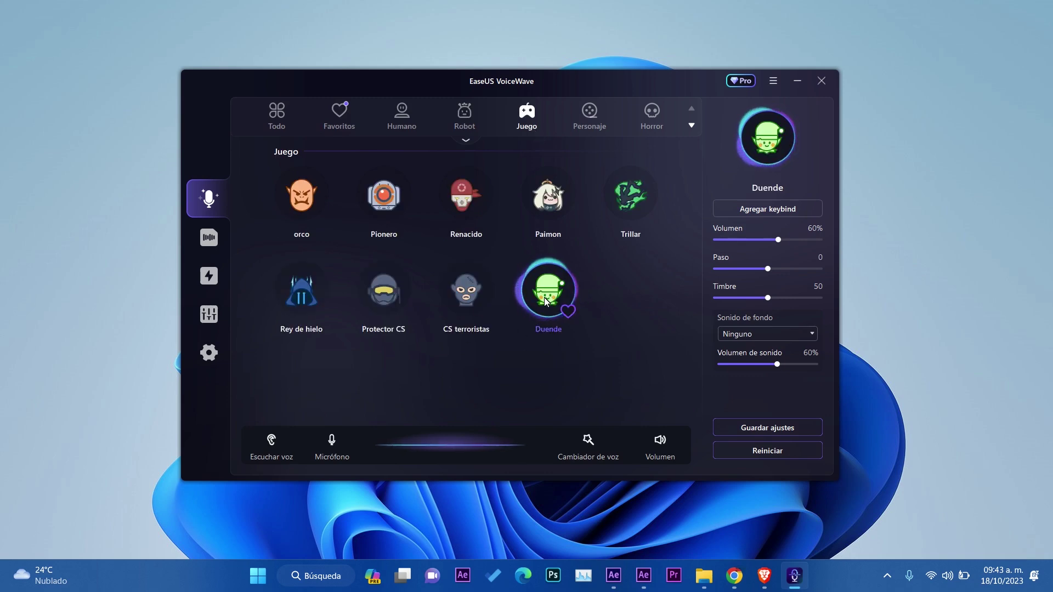
left_click(392, 281)
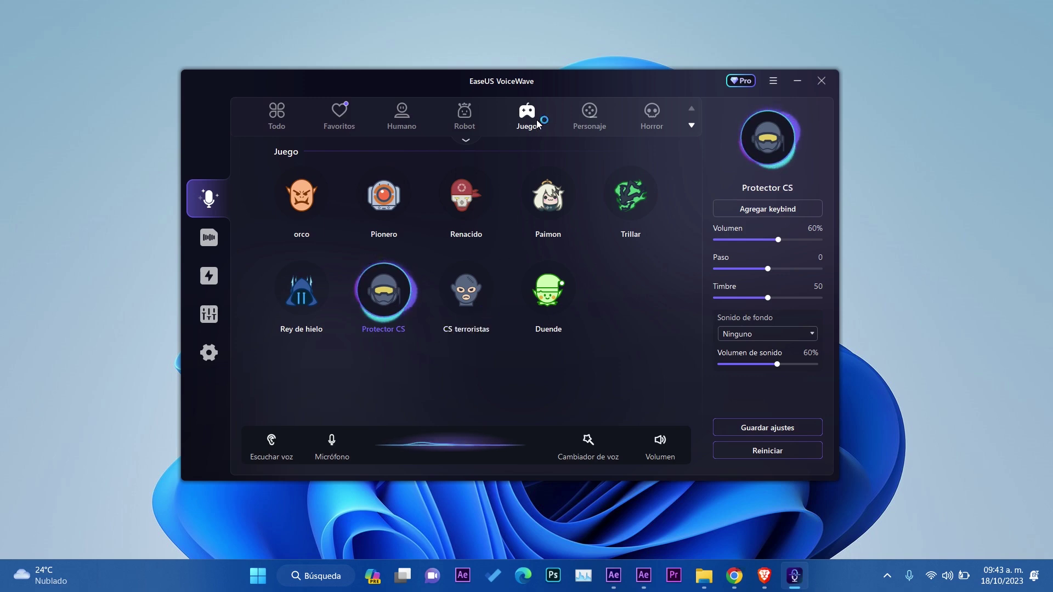
Step: Try the Megatrón 2, Fantasma and Pennywise voices from the Personaje category
left_click(589, 118)
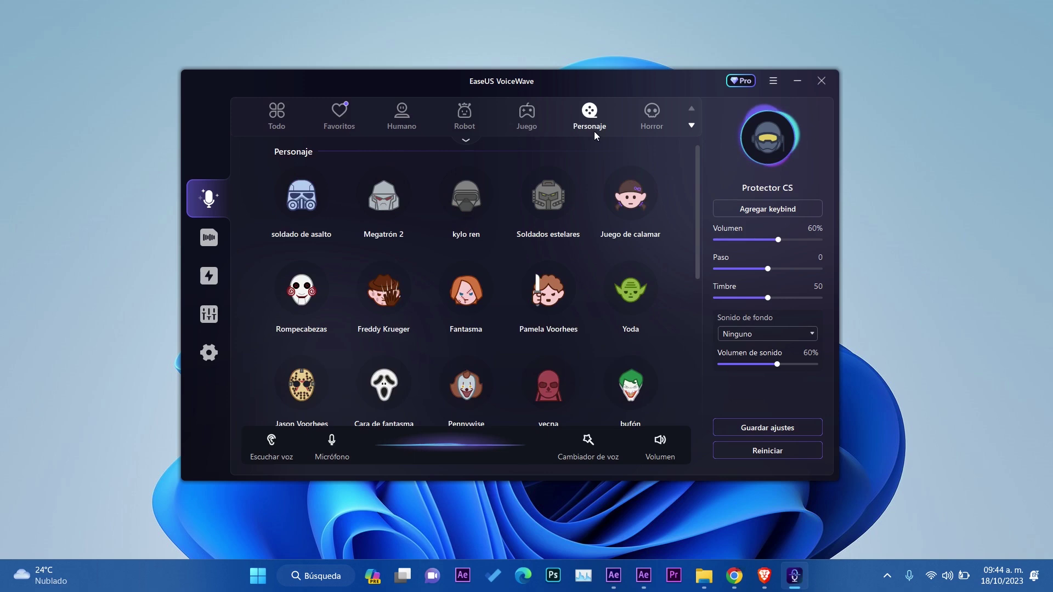
left_click(387, 202)
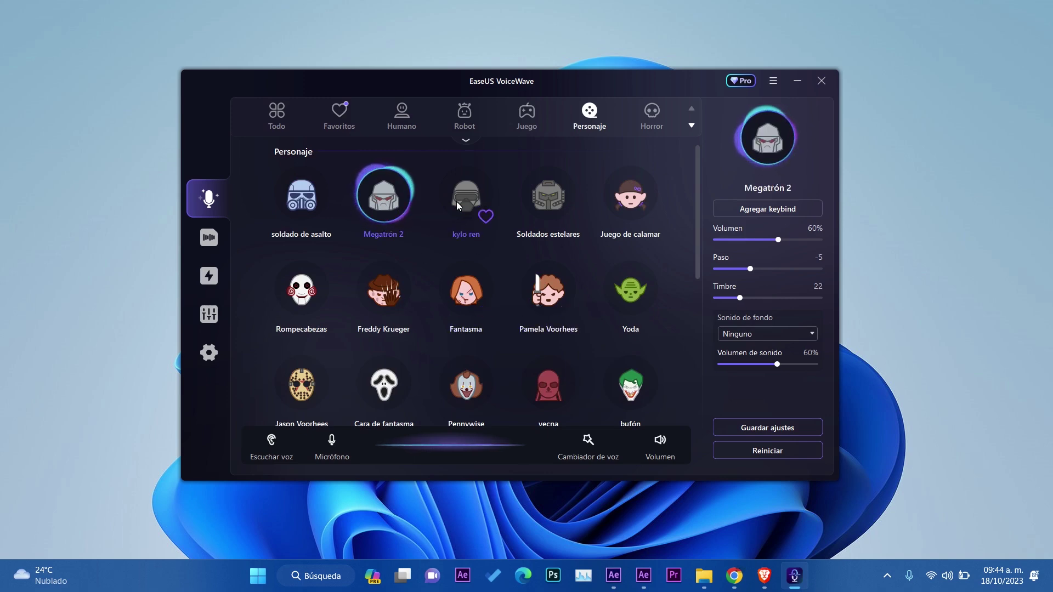
left_click(466, 289)
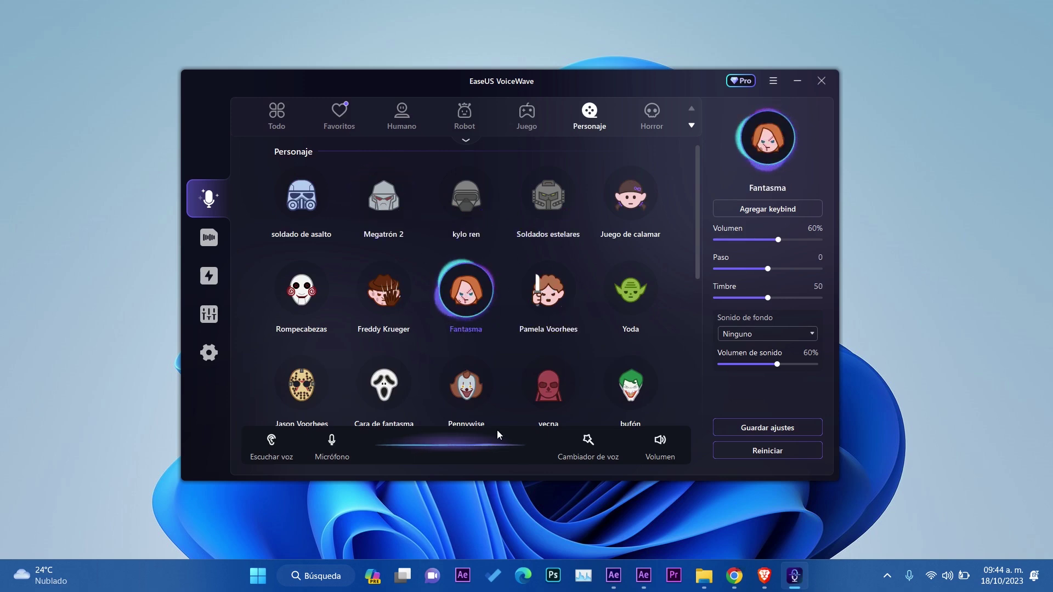
left_click(475, 387)
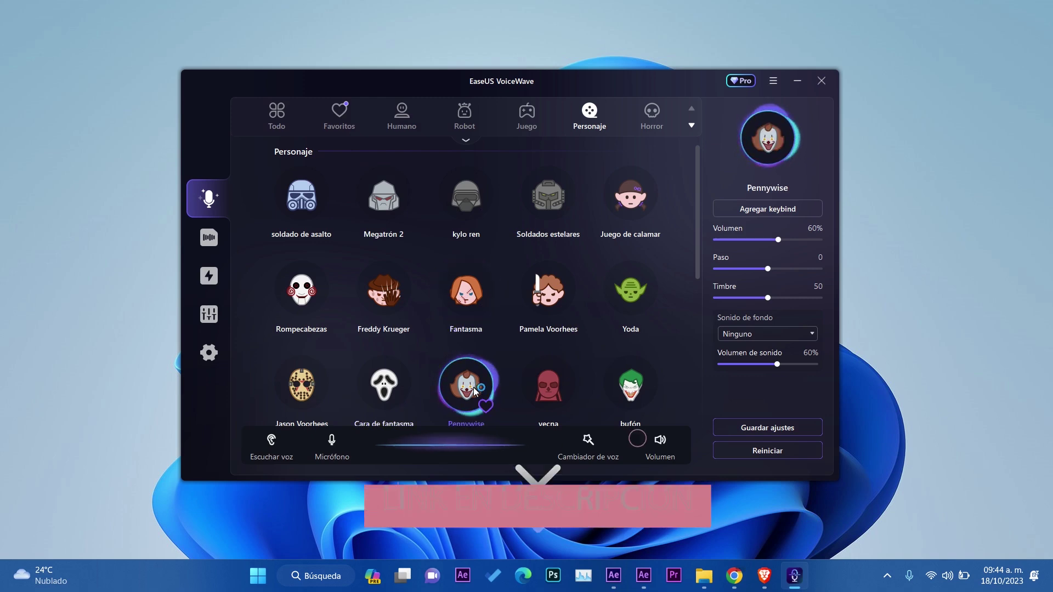
Step: Try the Hombre de Acero, Jason Voorhees and Rompecabezas voices from the Personaje category
scroll(614, 203, "down", 10)
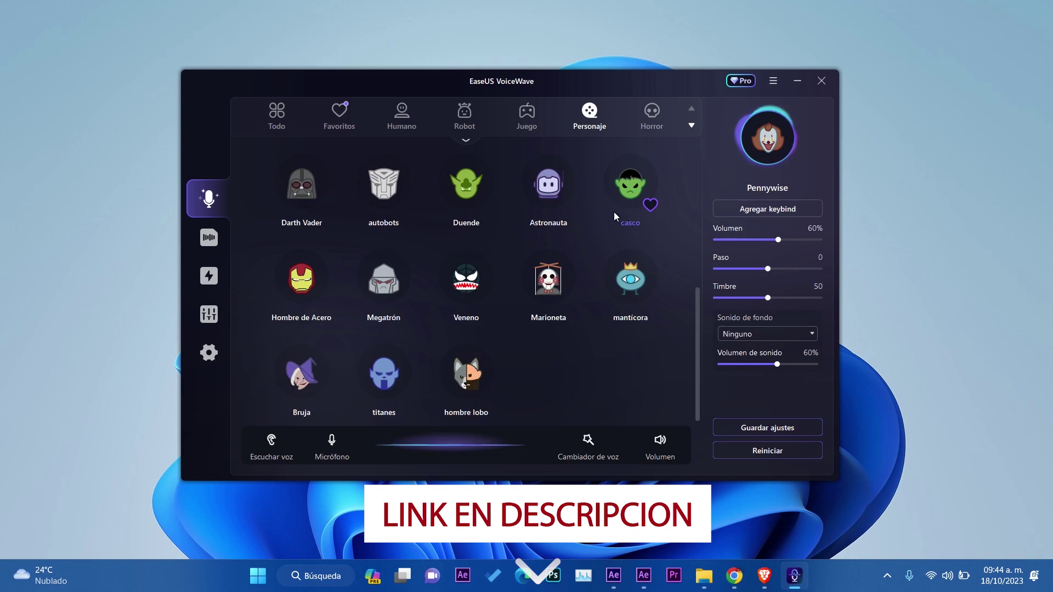
left_click(324, 262)
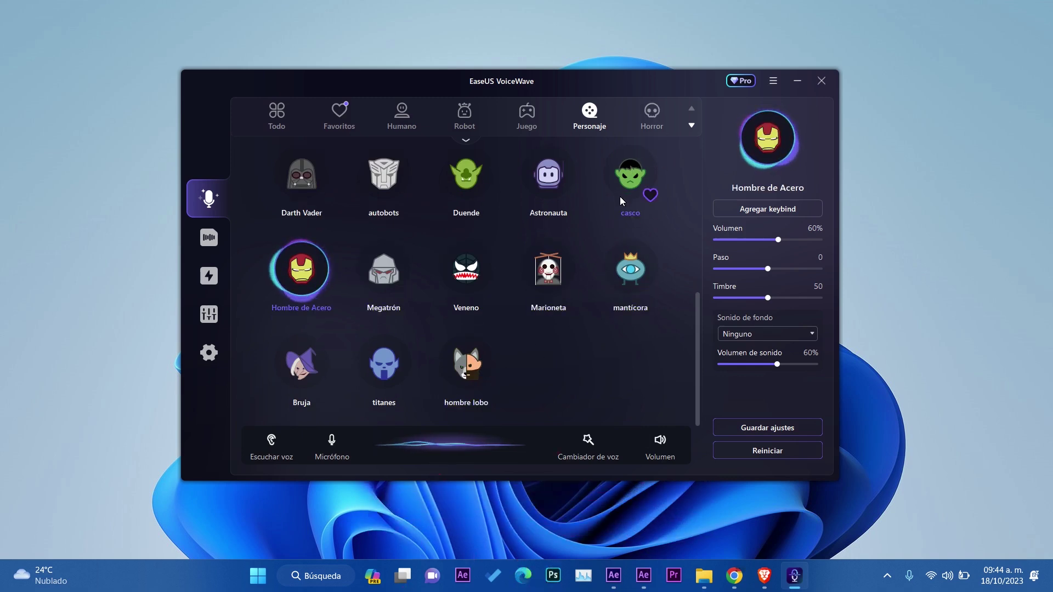
scroll(599, 279, "up", 10)
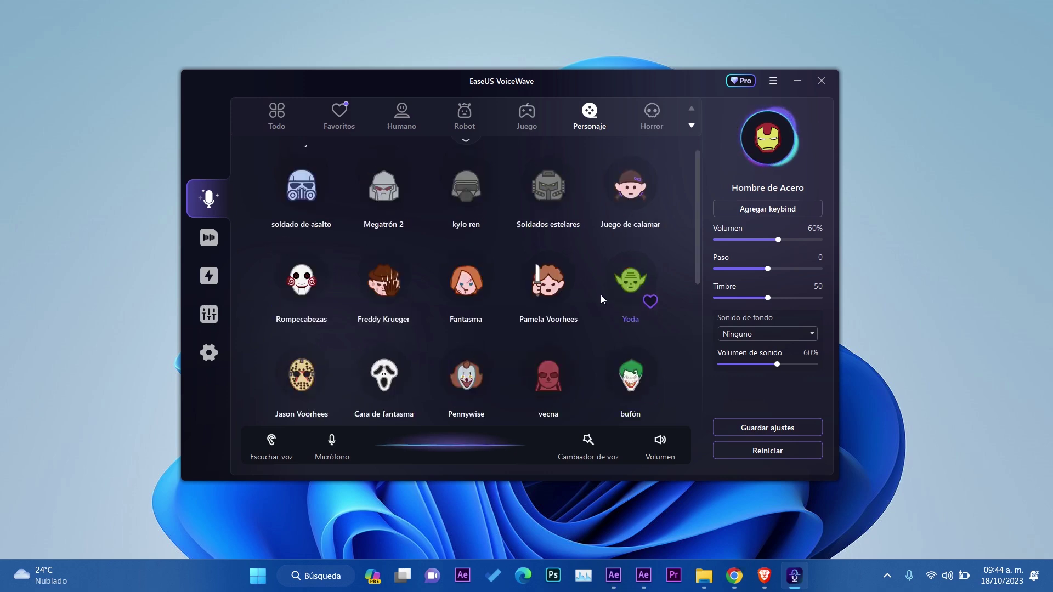
left_click(302, 387)
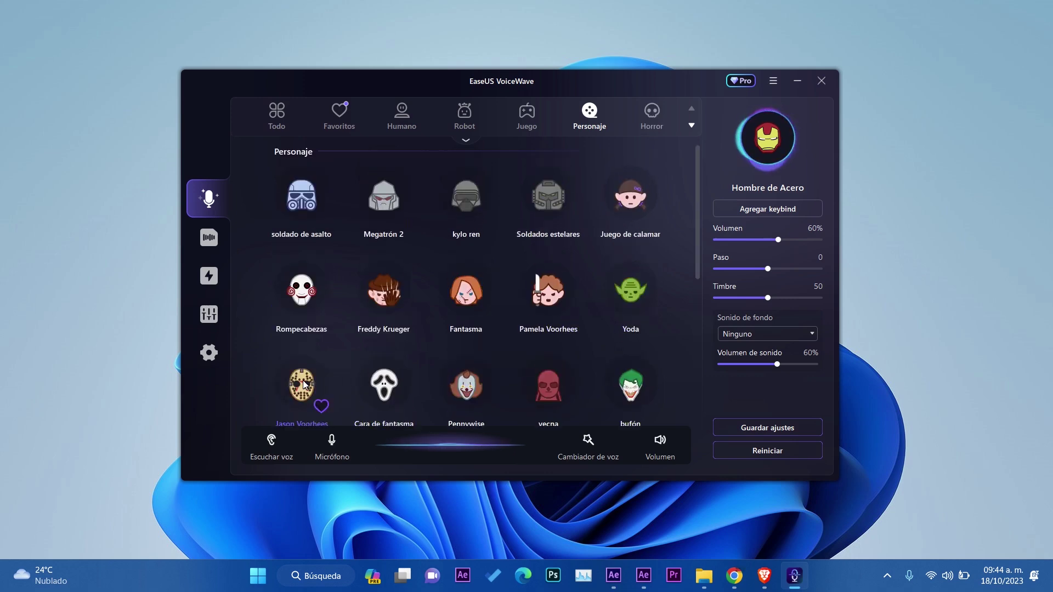
left_click(652, 115)
left_click(596, 110)
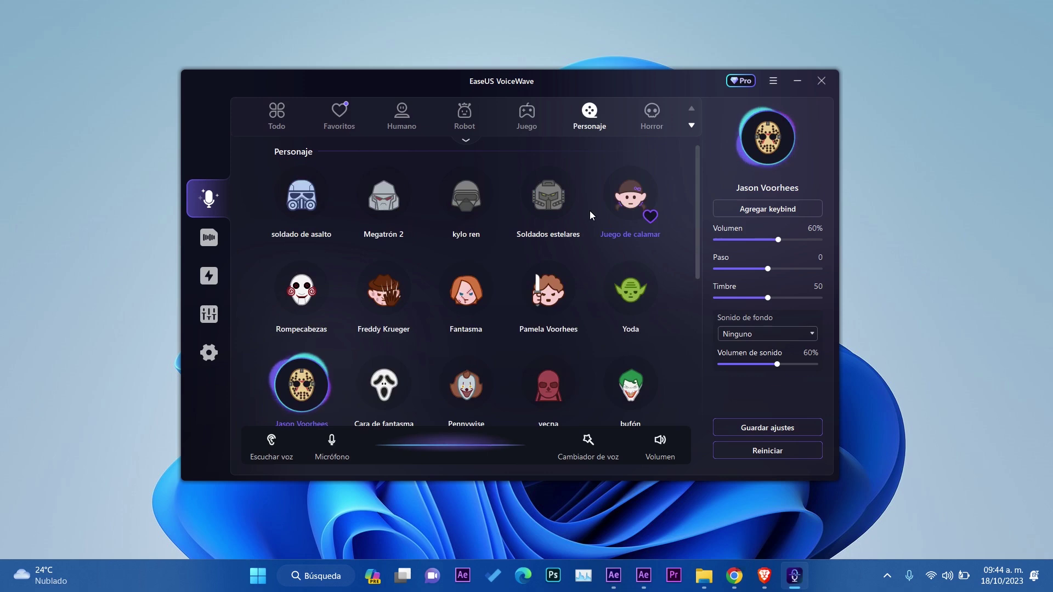
left_click(291, 300)
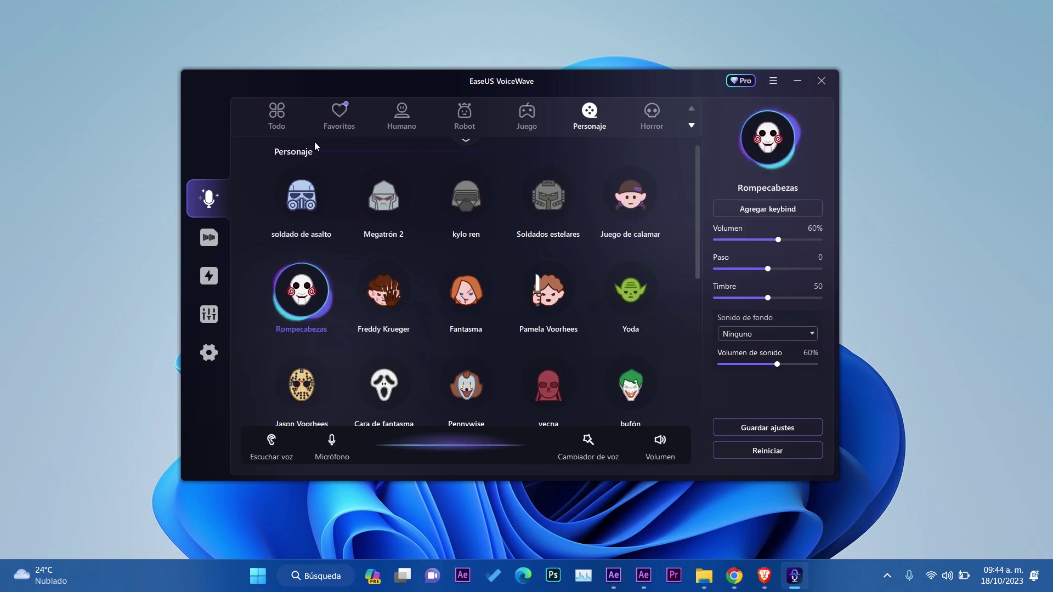
Step: Apply the hombre profundo voice from the Humano category, followed by bob esponja from Dibujos animados in the full list
left_click(402, 125)
left_click(387, 193)
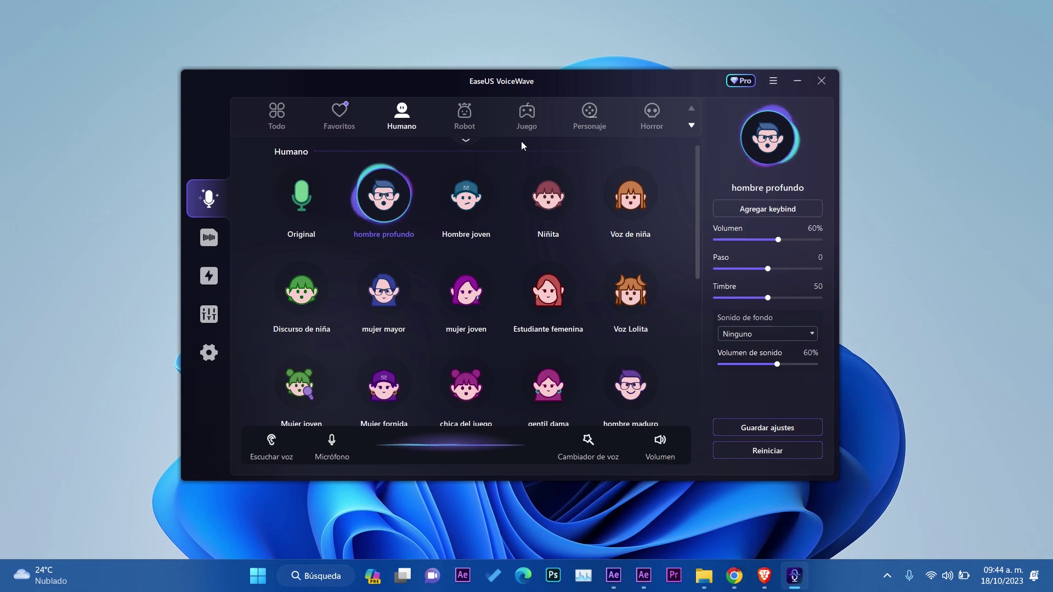
left_click(282, 122)
scroll(523, 281, "down", 10)
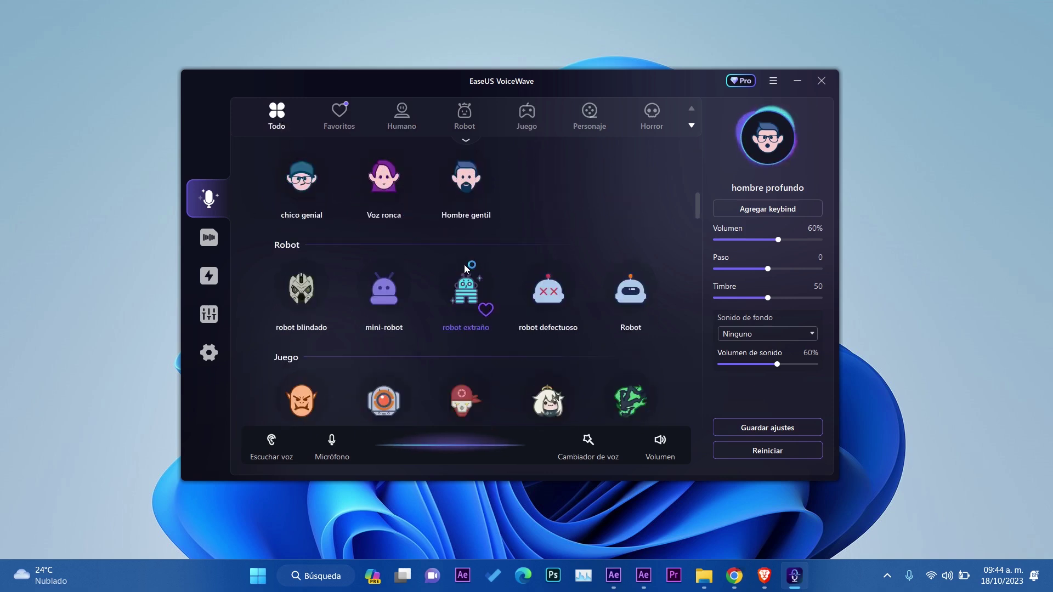
scroll(475, 267, "down", 8)
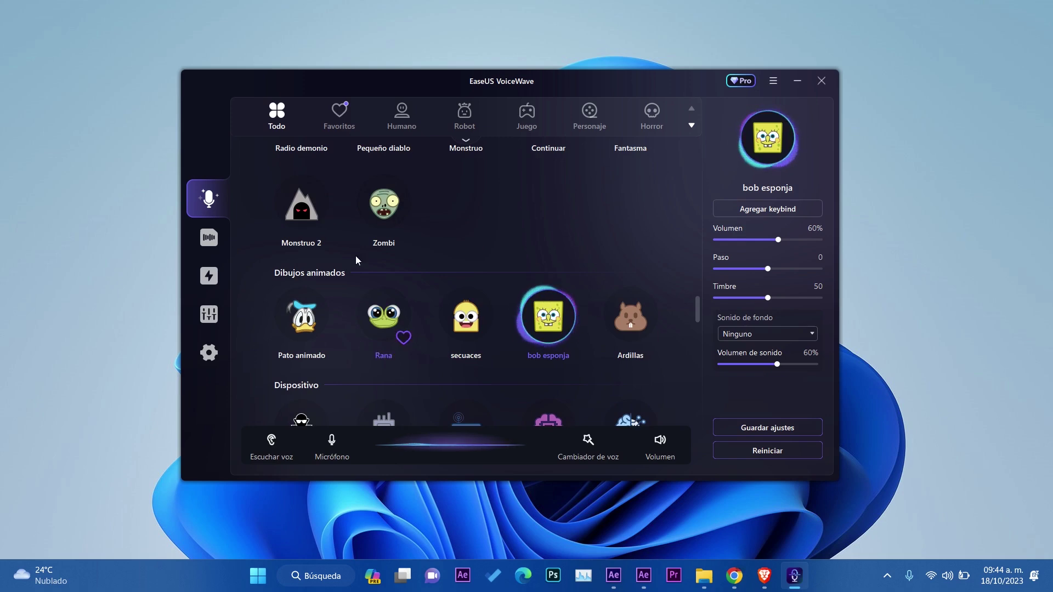
Step: Try the Pato animado, Rana and Ardillas voices from the Dibujos animados category
left_click(308, 317)
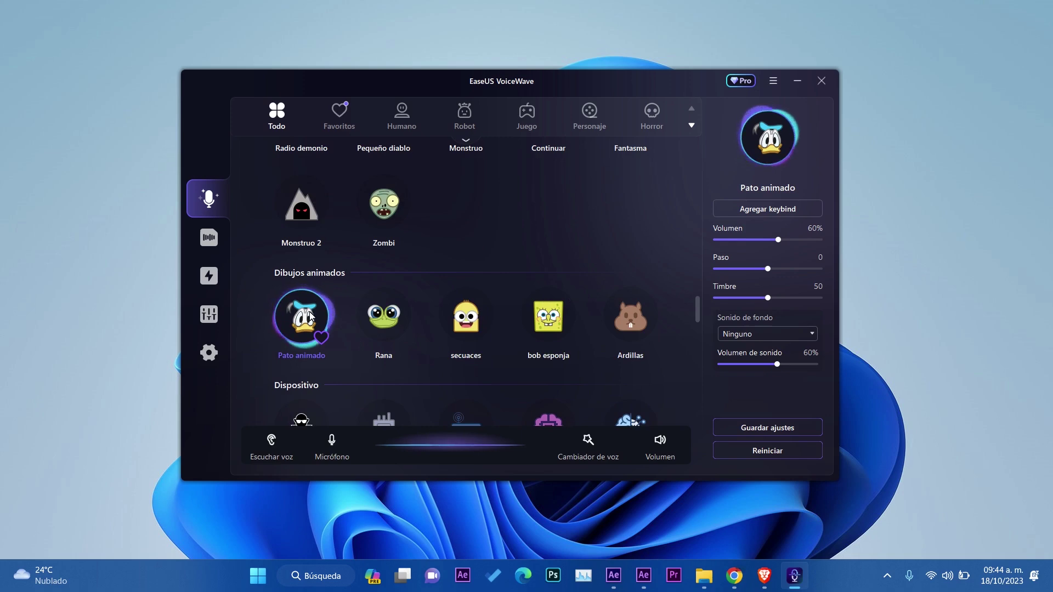
left_click(385, 317)
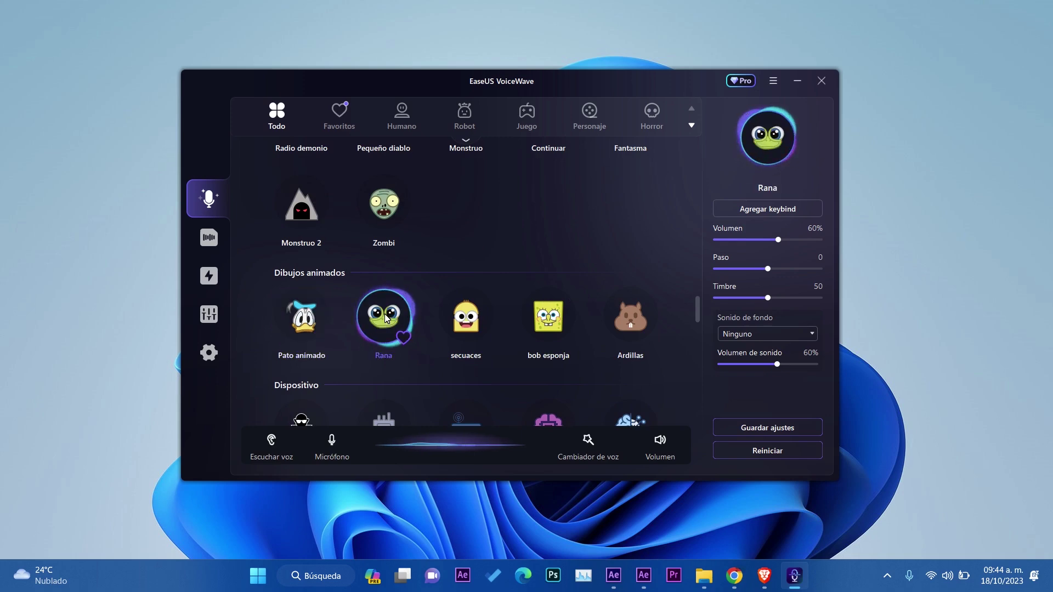
left_click(633, 318)
scroll(430, 294, "up", 5)
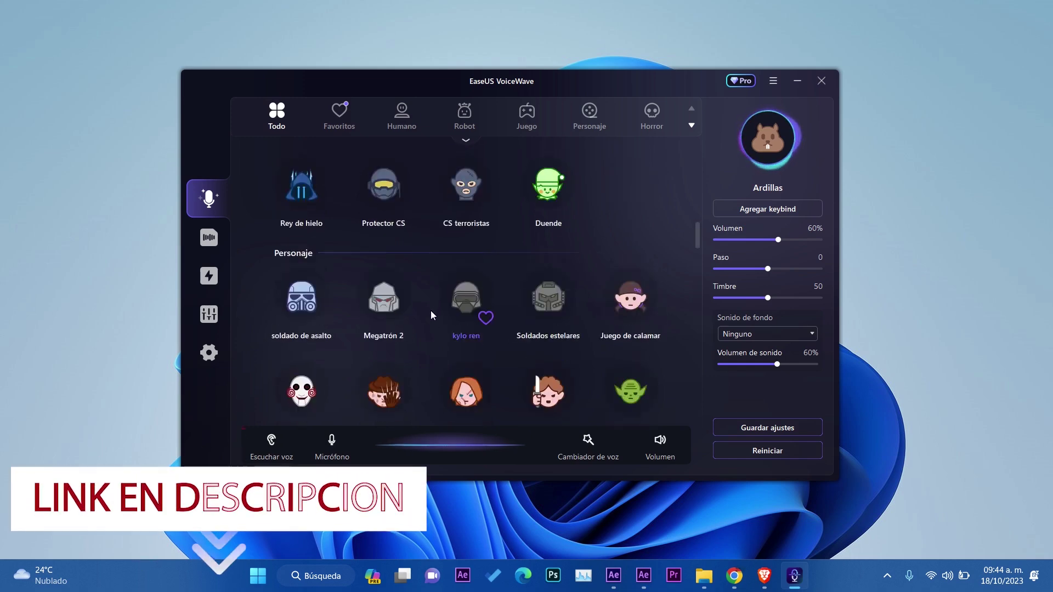
scroll(431, 308, "up", 10)
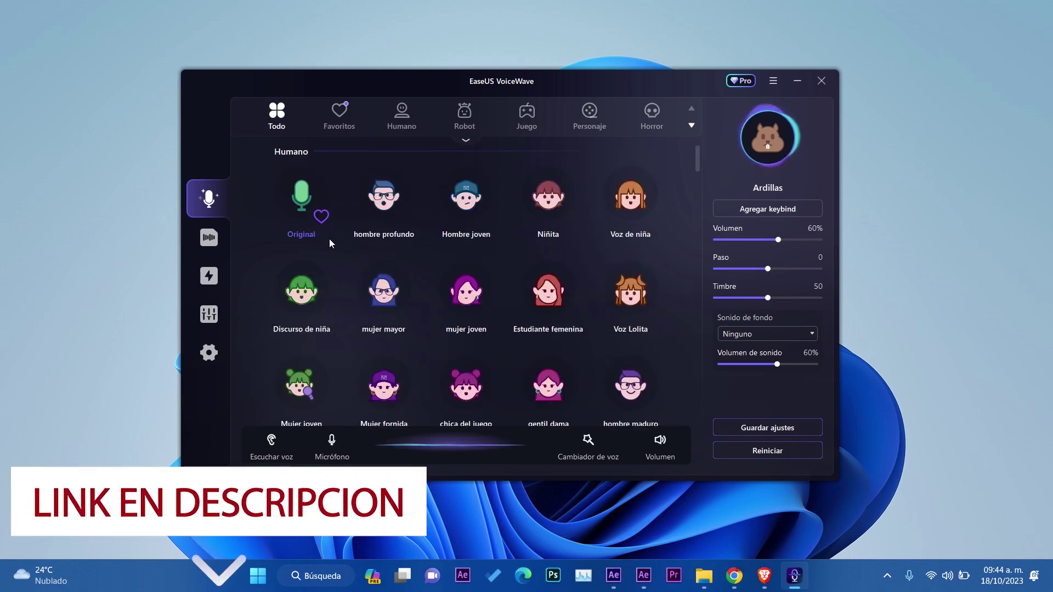
Step: Switch to the audio and video voice changer and record a short voice clip in Modo de registro
left_click(213, 238)
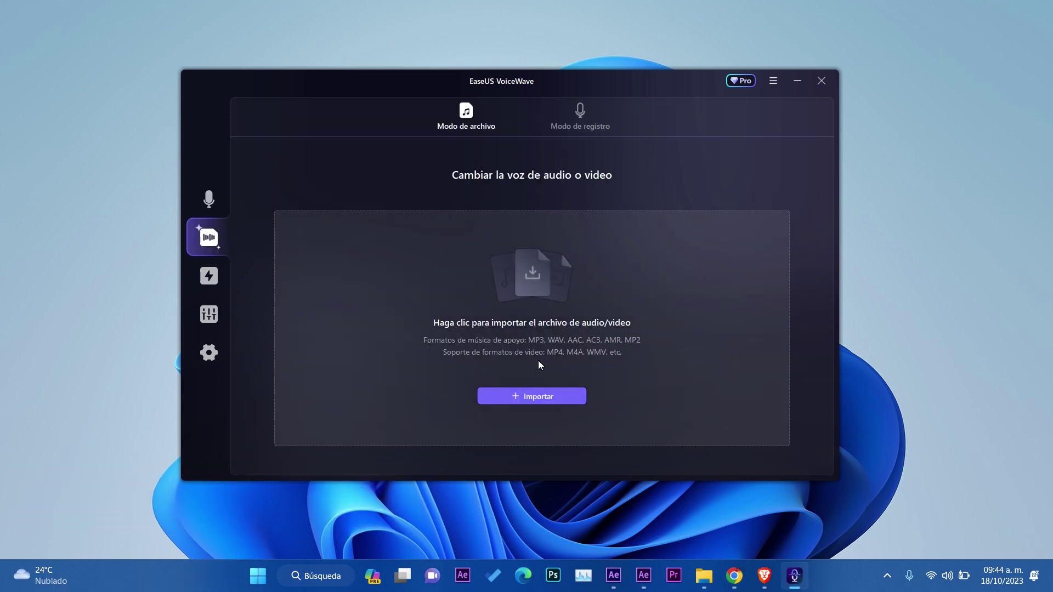
left_click(506, 345)
left_click(587, 120)
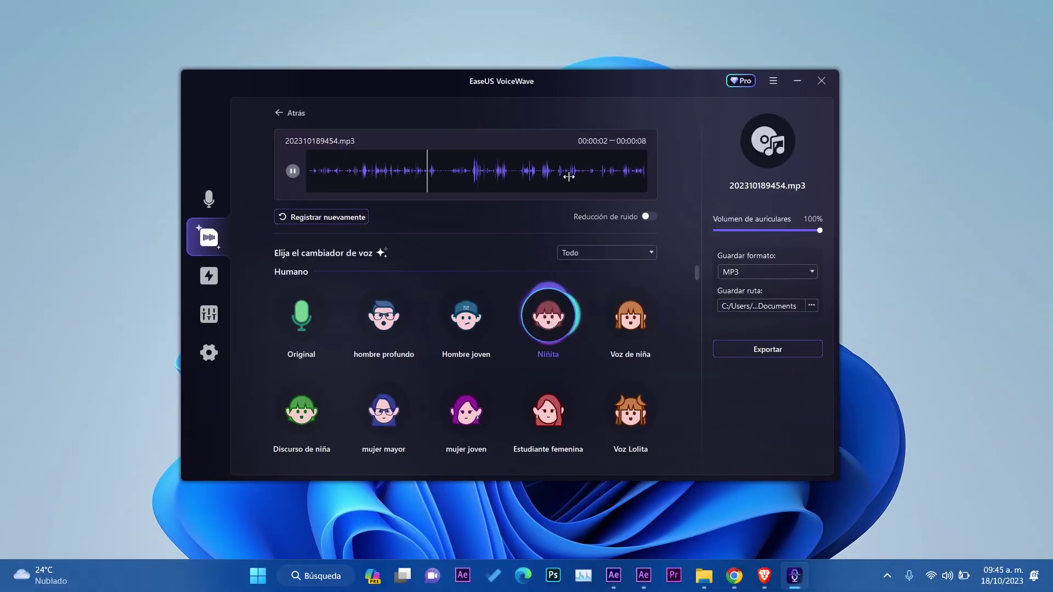
Step: Preview other voices on the recorded clip, ending with Renacido from the Juego category
scroll(518, 373, "down", 5)
scroll(543, 329, "down", 4)
left_click(551, 304)
scroll(551, 329, "down", 2)
left_click(455, 303)
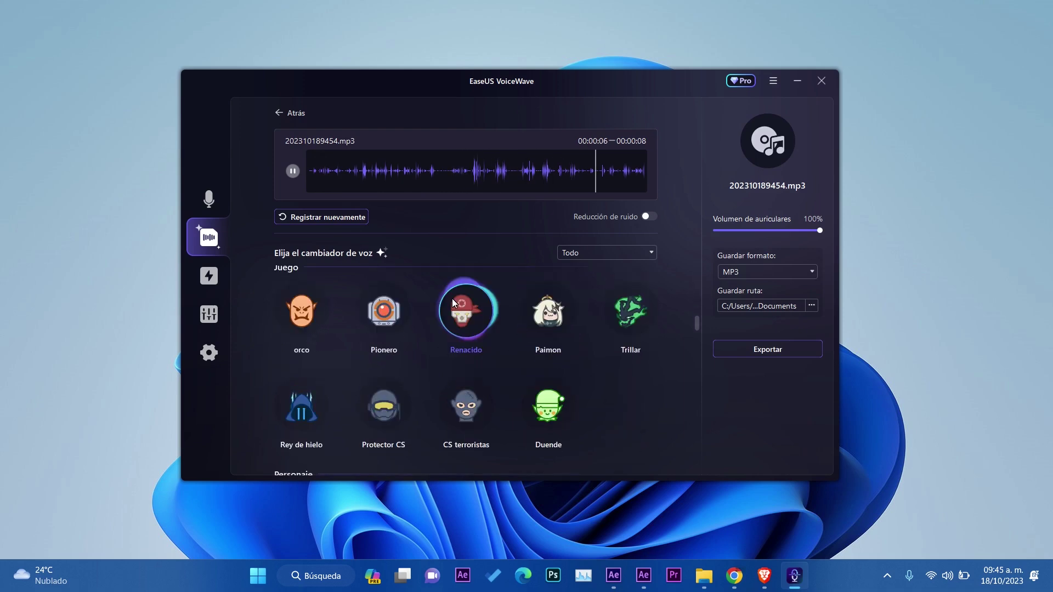
Step: Preview the Duende and Cara de fantasma voices on the recorded clip and check the available voice categories
left_click(551, 397)
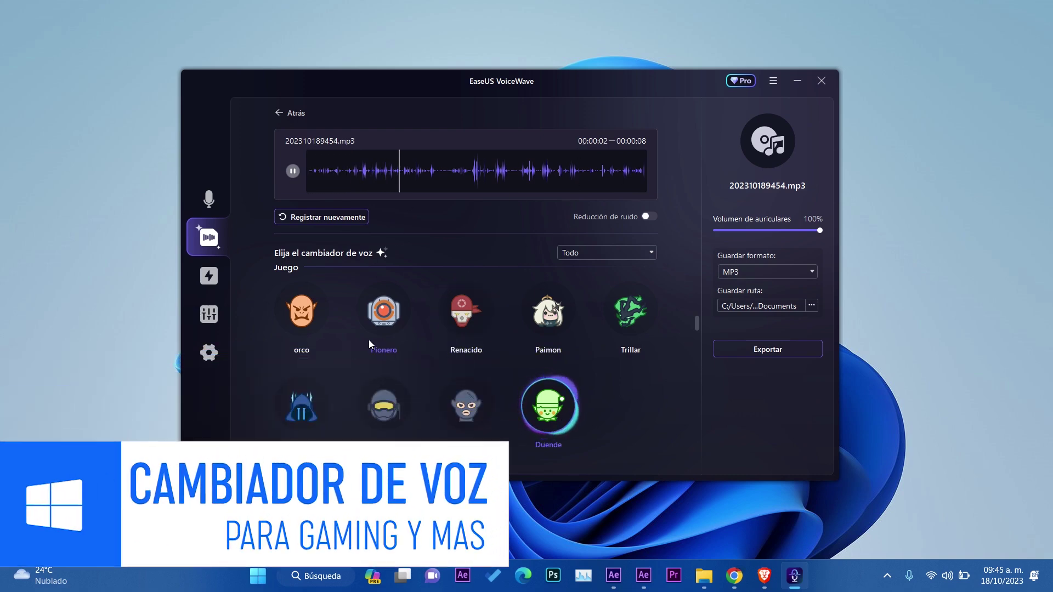
scroll(391, 378, "down", 2)
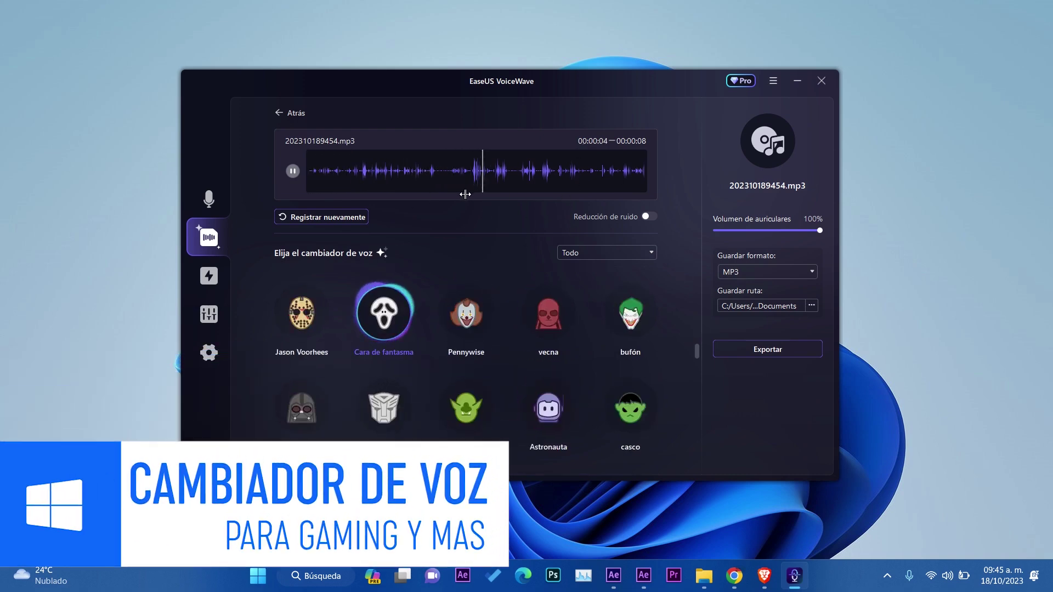
left_click(583, 255)
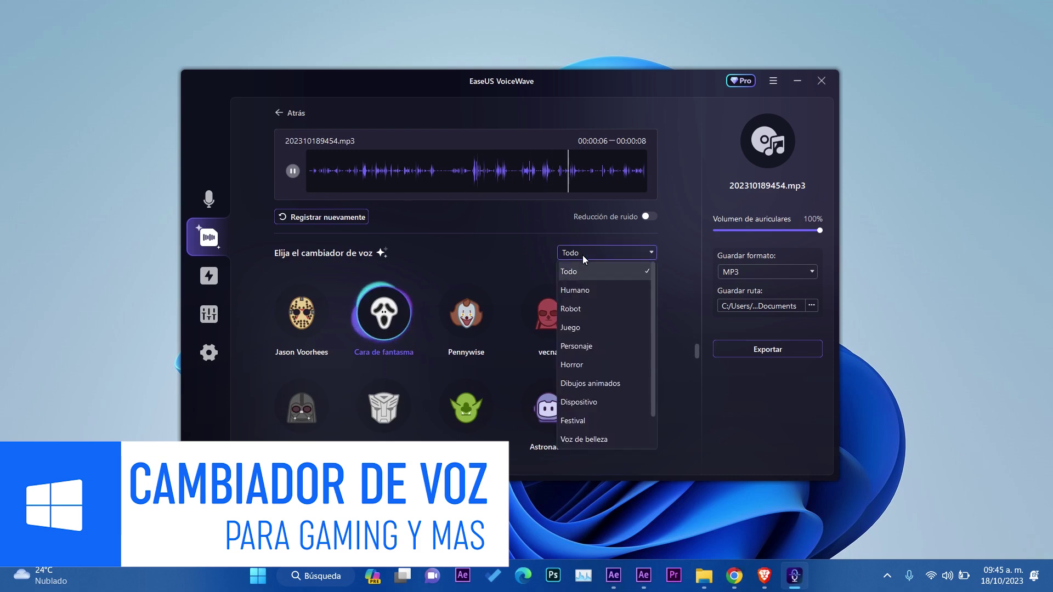
left_click(582, 255)
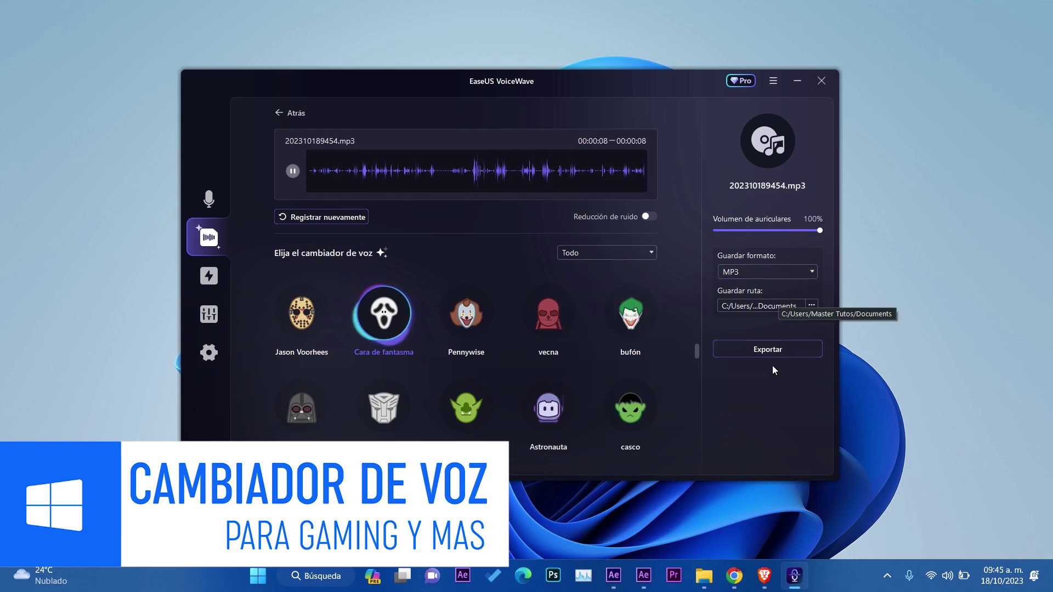
Step: Look through the upcoming soundboard page, the page after it, and the general settings for microphone and headphones
left_click(210, 278)
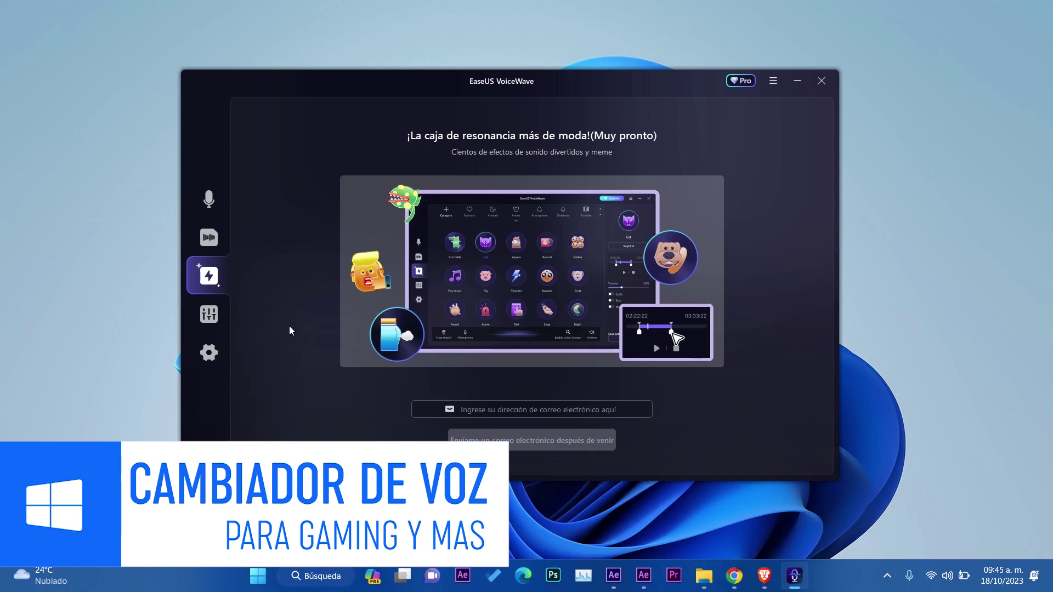
left_click(218, 318)
left_click(205, 359)
left_click(212, 325)
left_click(208, 362)
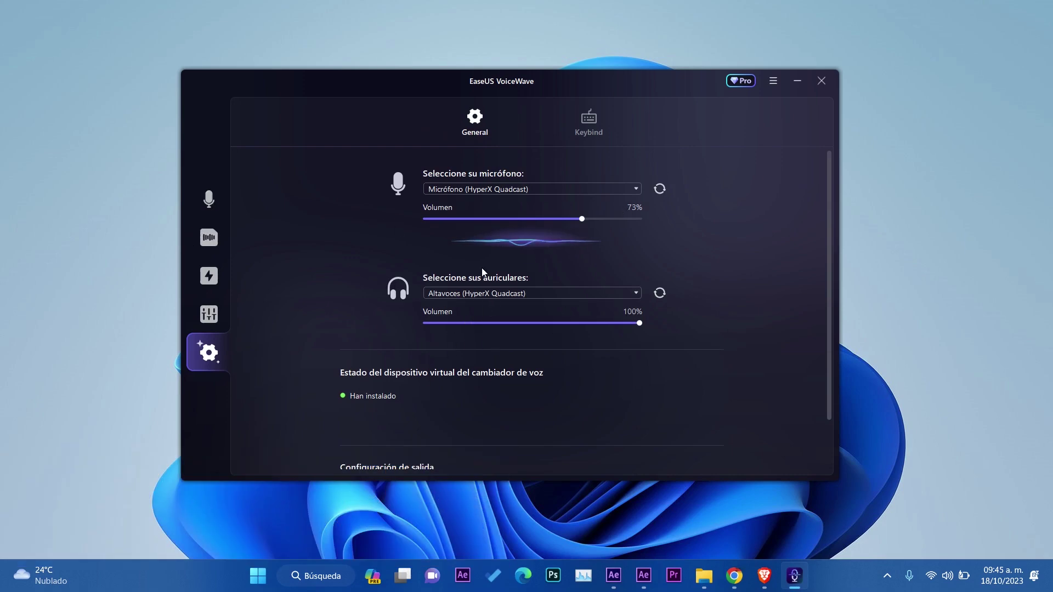
Step: Return to the real-time voice changer, select a voice further down the full list, and minimize the window
left_click(209, 198)
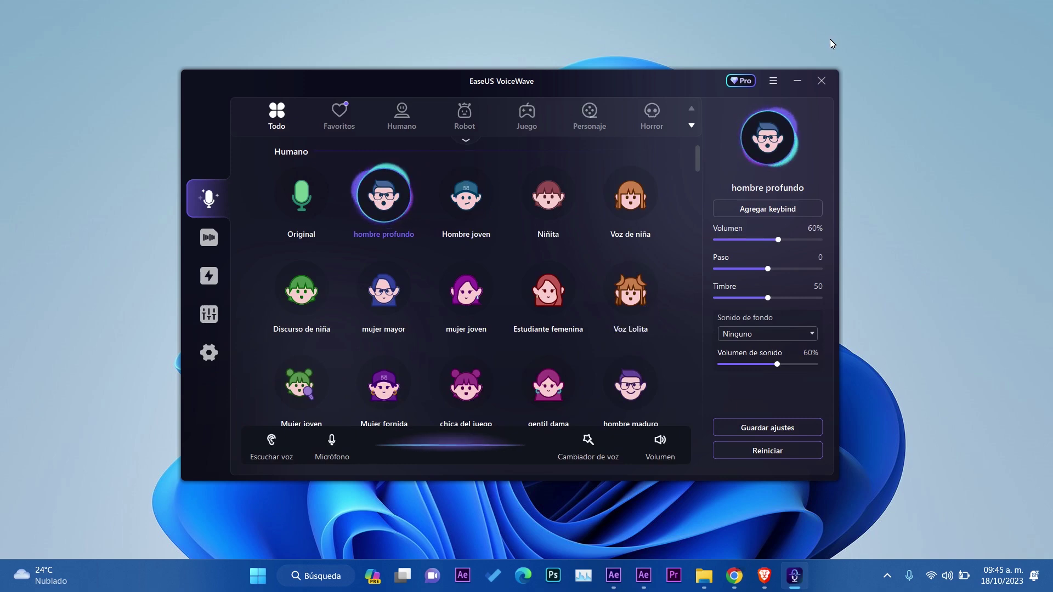
scroll(603, 274, "down", 8)
left_click(631, 220)
left_click(799, 87)
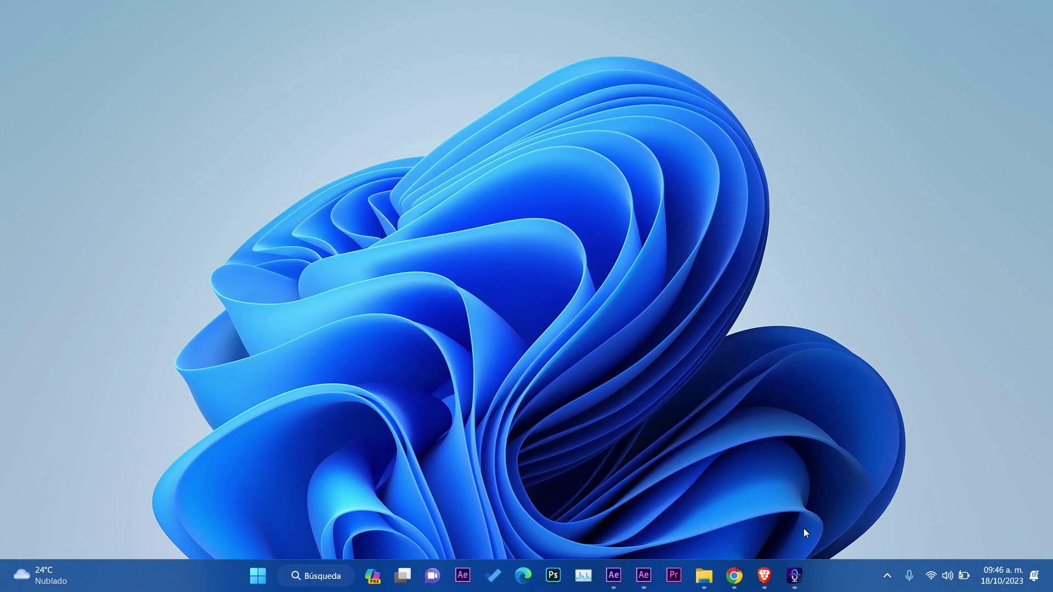
Step: Restore the voice changer window and try the Astronauta and Pennywise voices, followed by Trillar from the Juego category
left_click(794, 575)
scroll(567, 419, "down", 4)
left_click(550, 307)
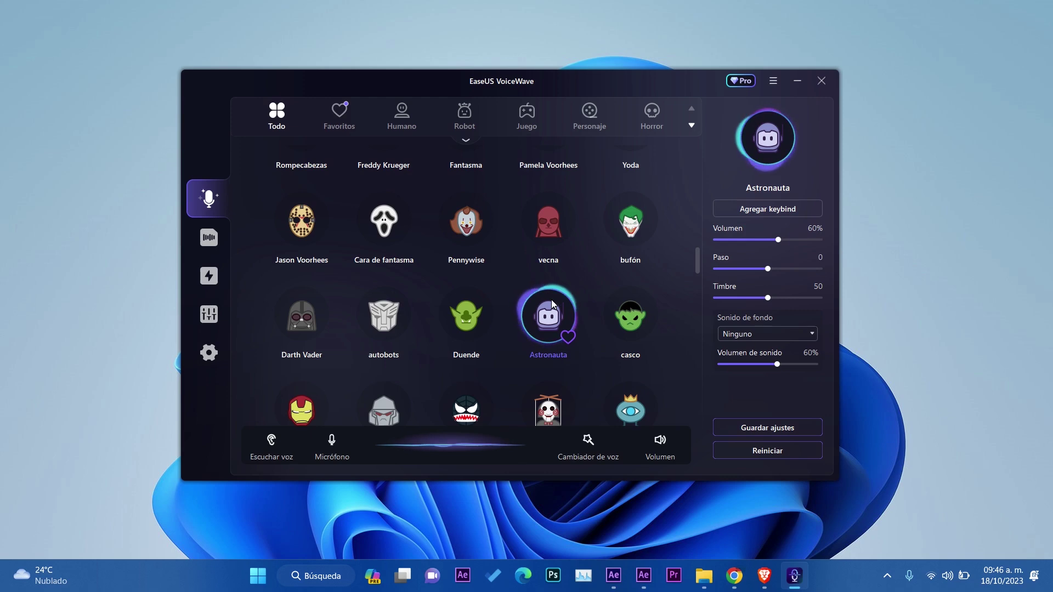
left_click(470, 233)
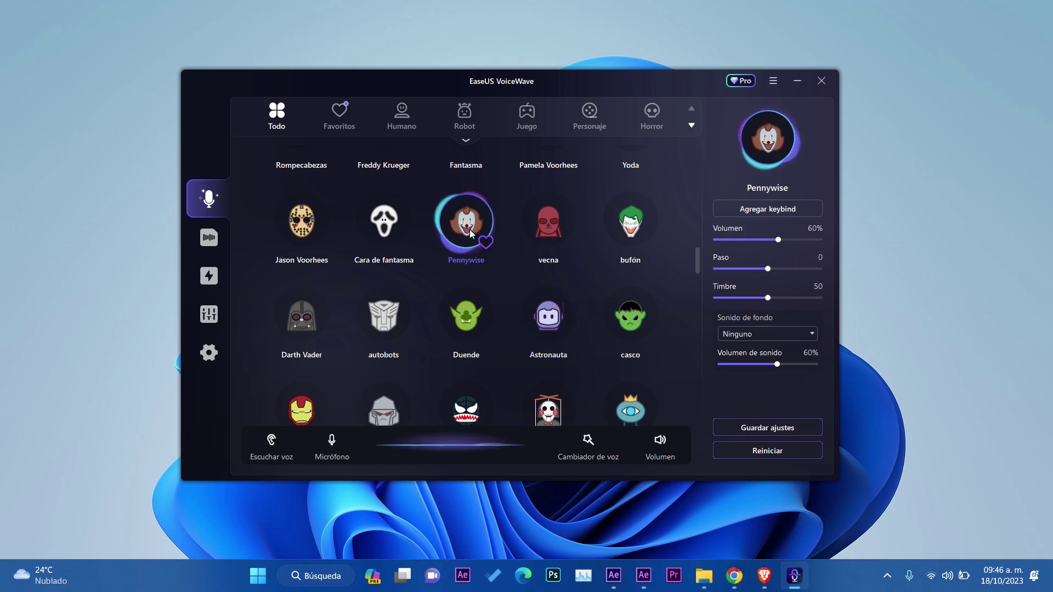
scroll(549, 219, "up", 8)
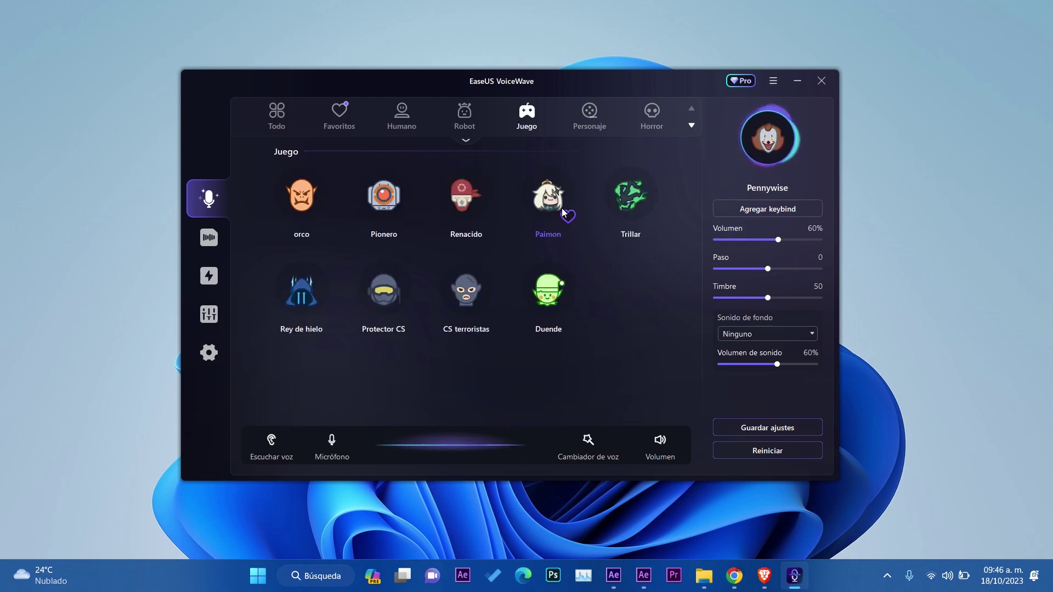
left_click(631, 195)
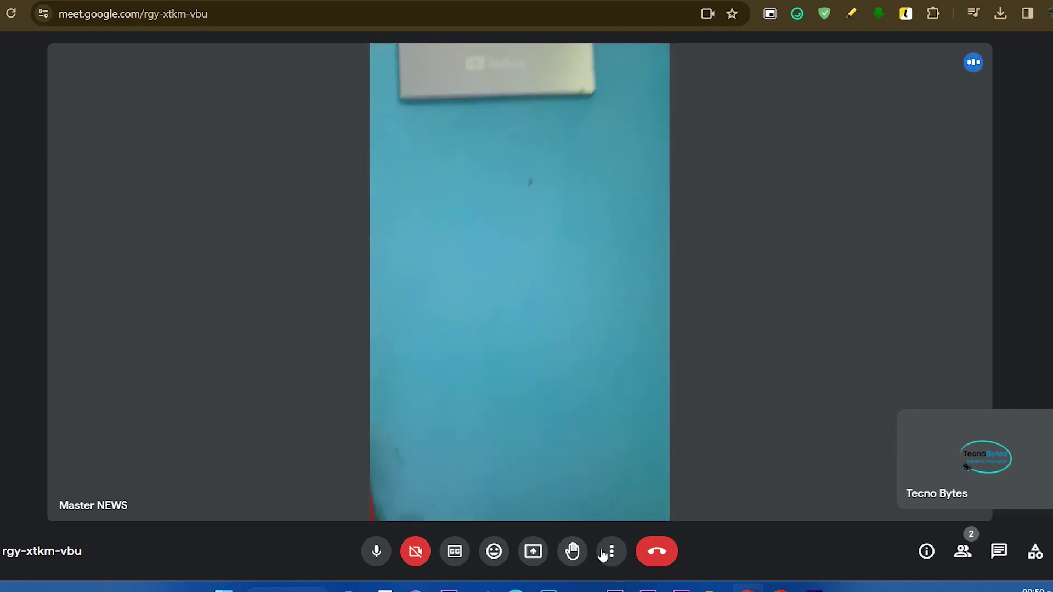
Step: In the Google Meet call's audio settings, set the microphone to Predeterminado - VoiceWave Microphone
left_click(612, 551)
left_click(708, 502)
left_click(601, 178)
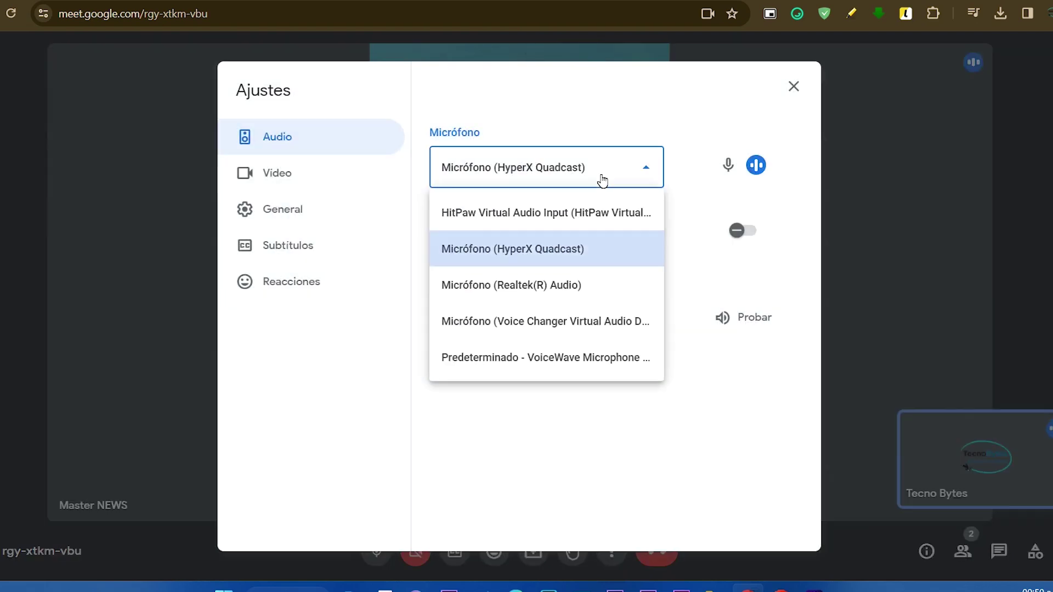
left_click(581, 354)
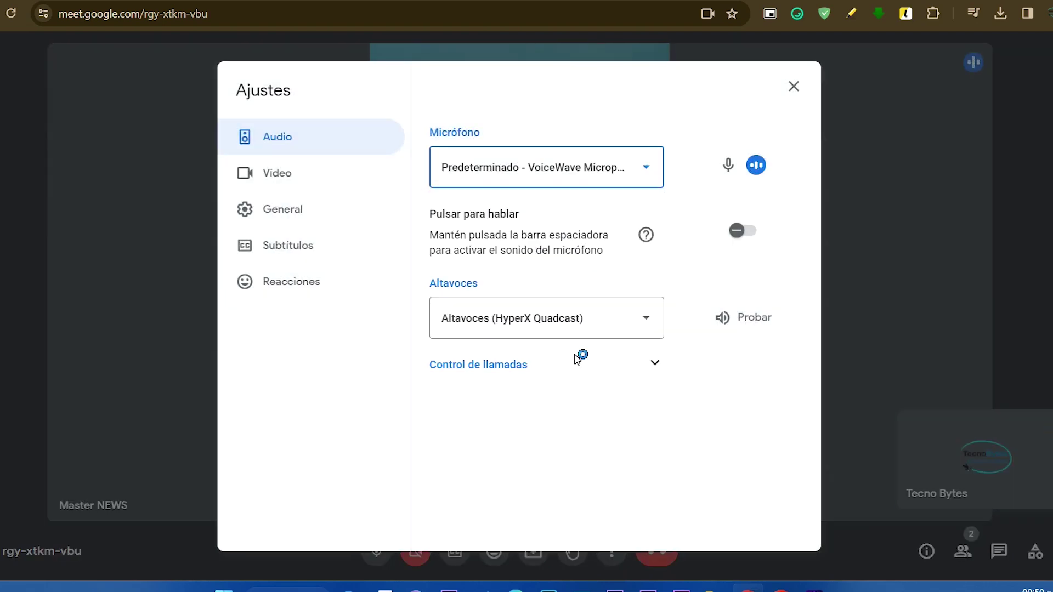
Step: Switch to EaseUS VoiceWave and apply the Duende voice, minimize it, and close the Google Meet settings
left_click(815, 587)
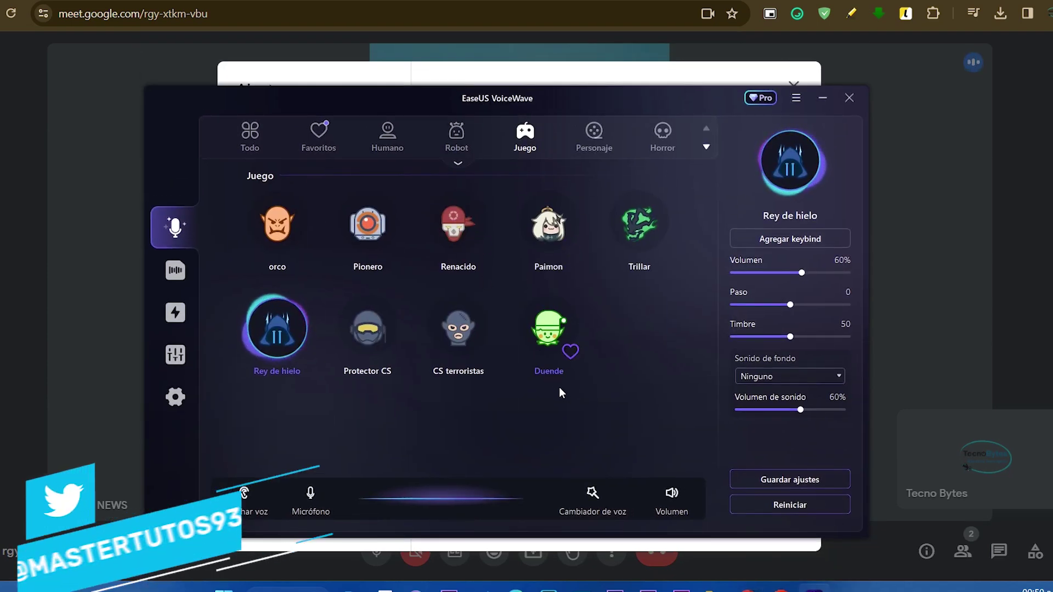
left_click(535, 332)
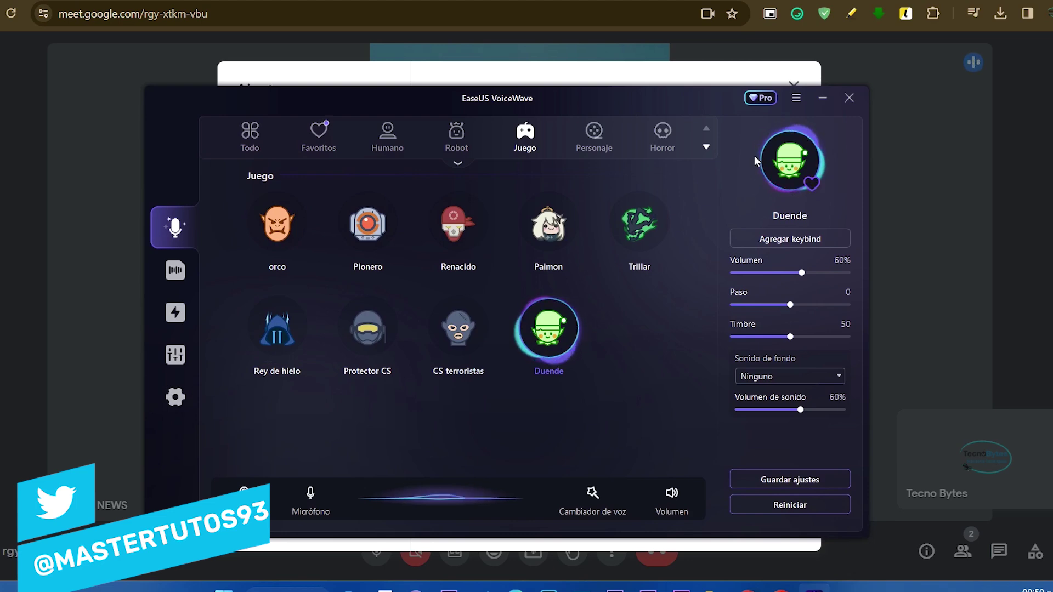
left_click(823, 99)
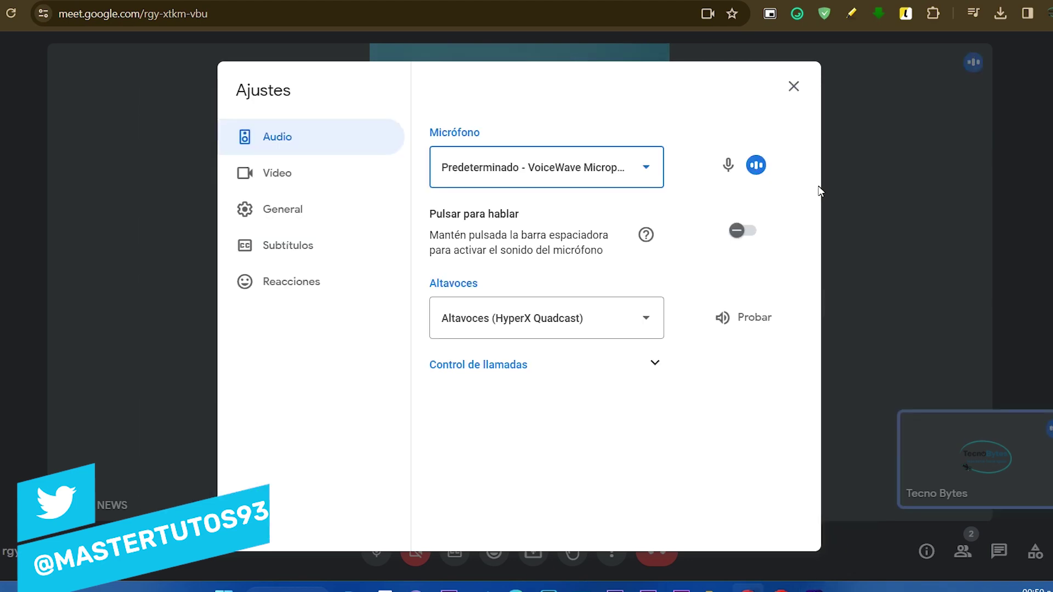
left_click(793, 86)
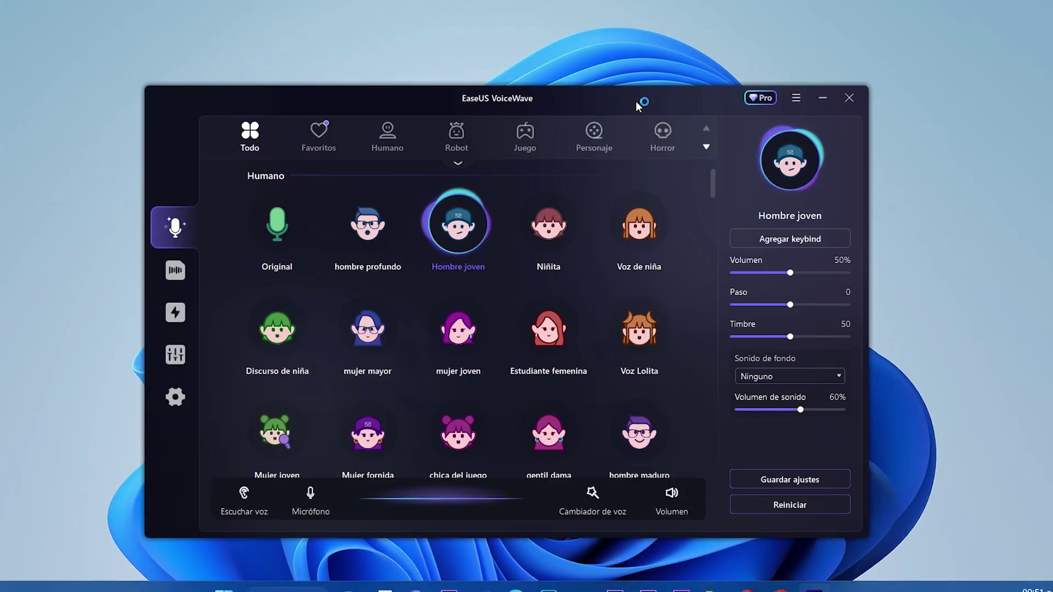
Step: Move the VoiceWave window closer to the centre of the desktop
left_click_drag(636, 101, 663, 71)
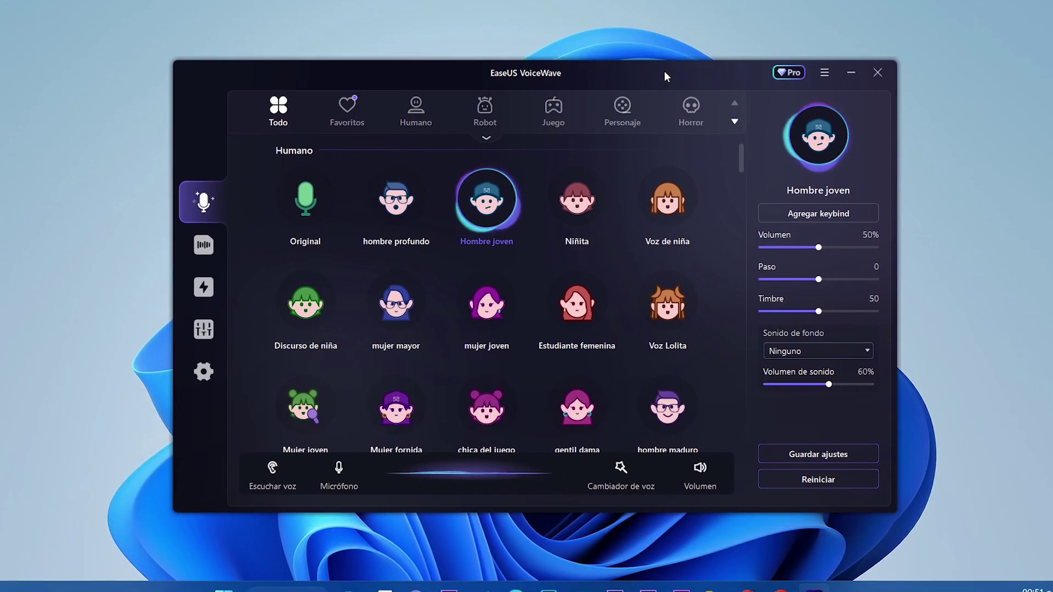